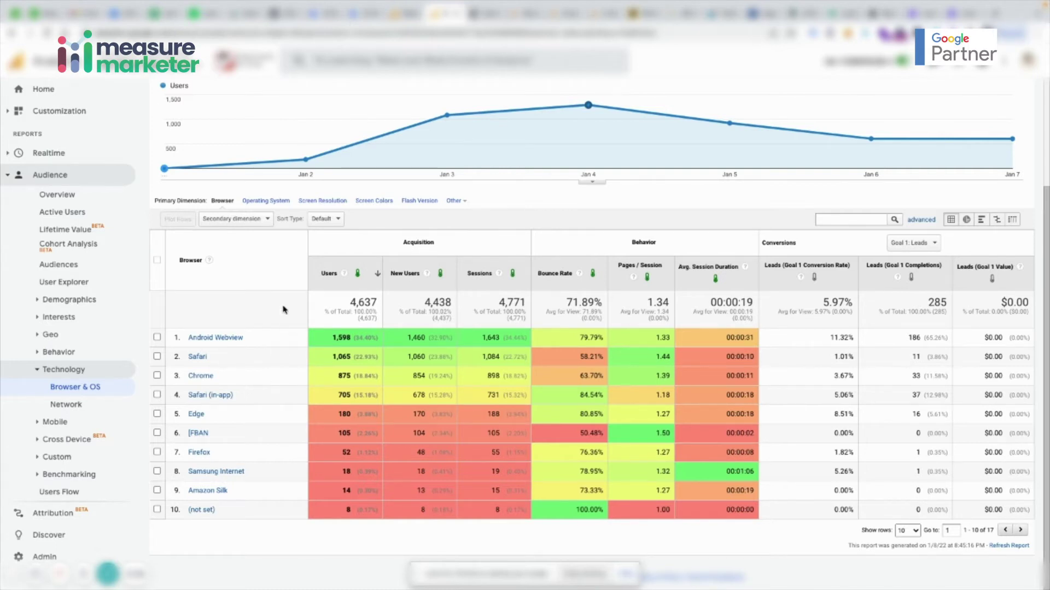
Add Browser Size as the secondary dimension of the Browser & OS report.
left_click(237, 219)
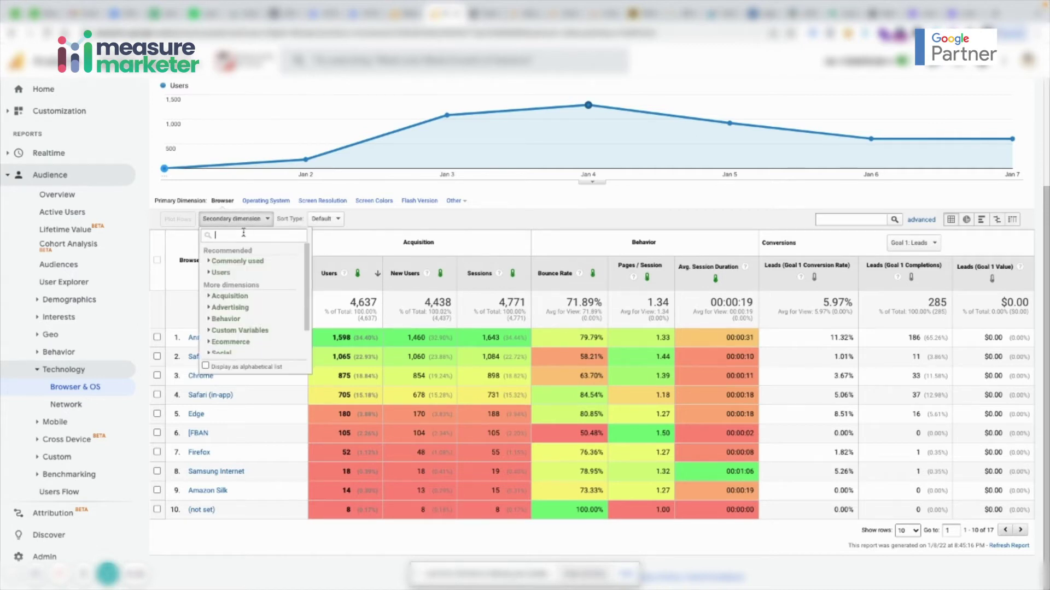
type("size")
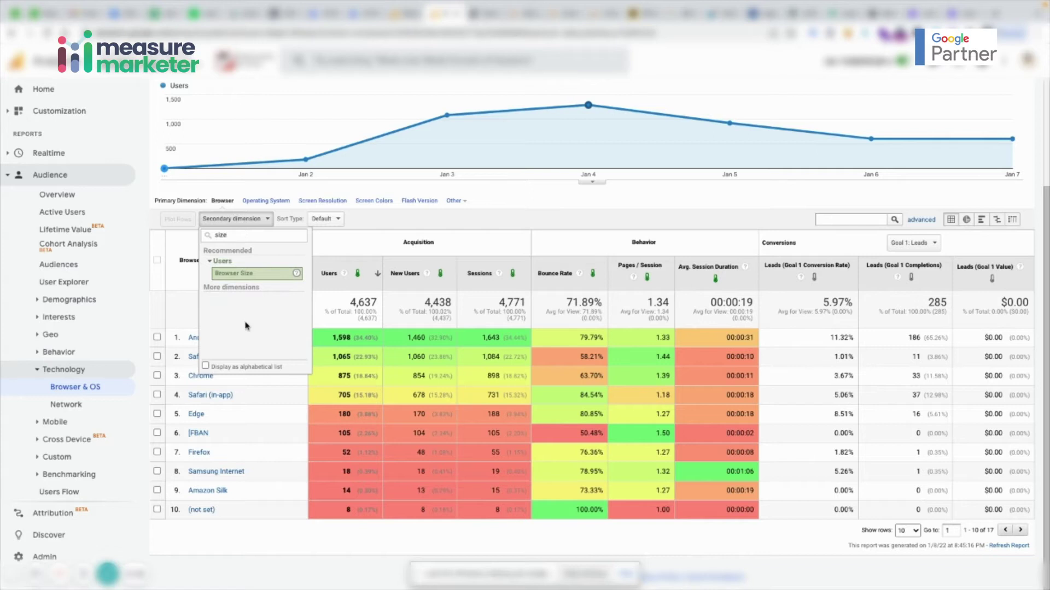
left_click(252, 273)
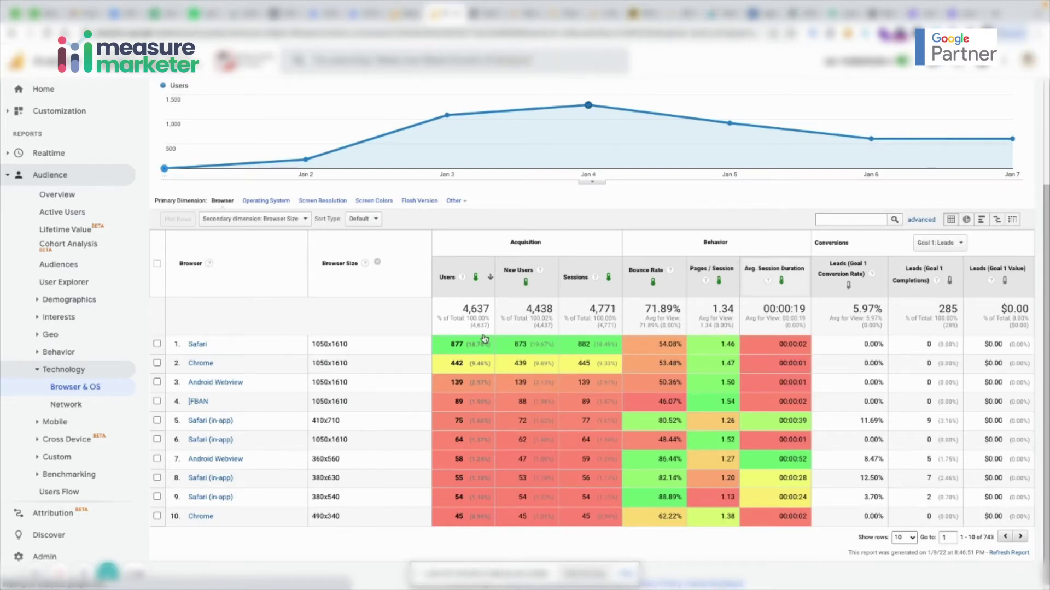
Try to filter the report table with a plain search for the browser size 1050x1610 and clear the search.
double_click(317, 364)
key("ctrl+c")
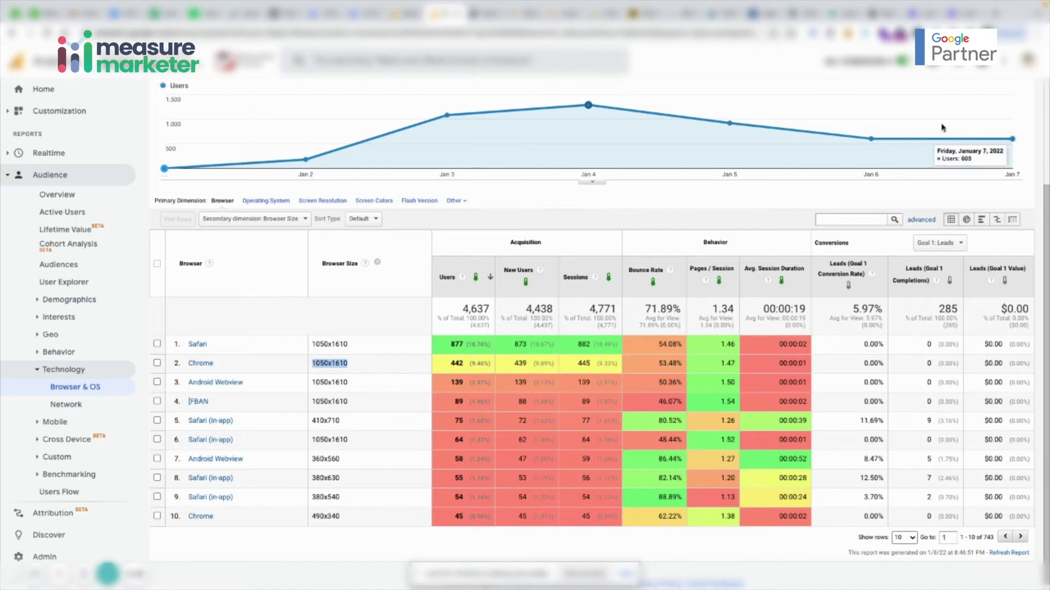
left_click(868, 218)
key("ctrl+v")
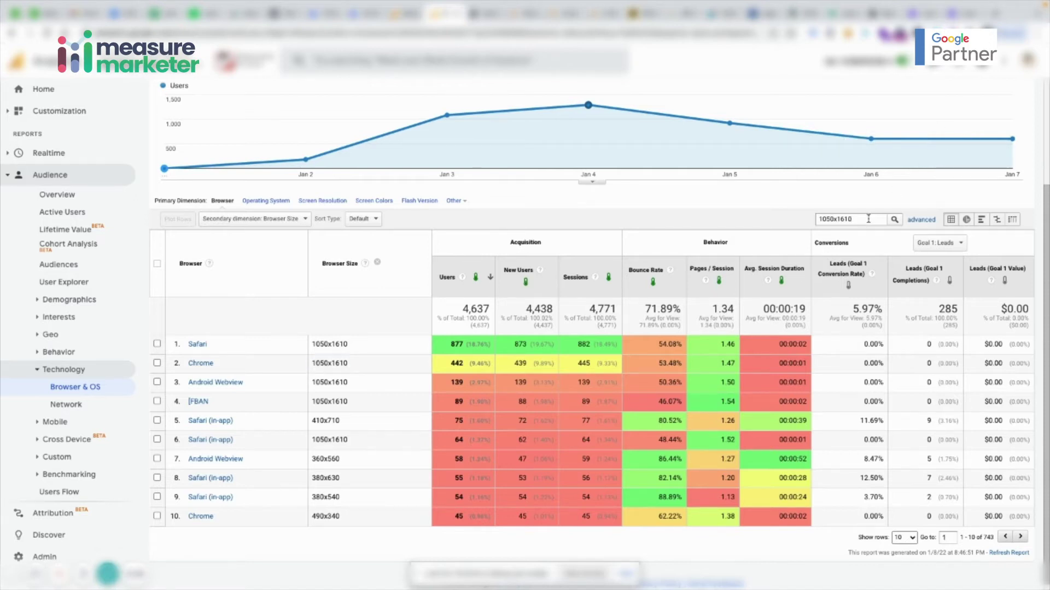
key("Return")
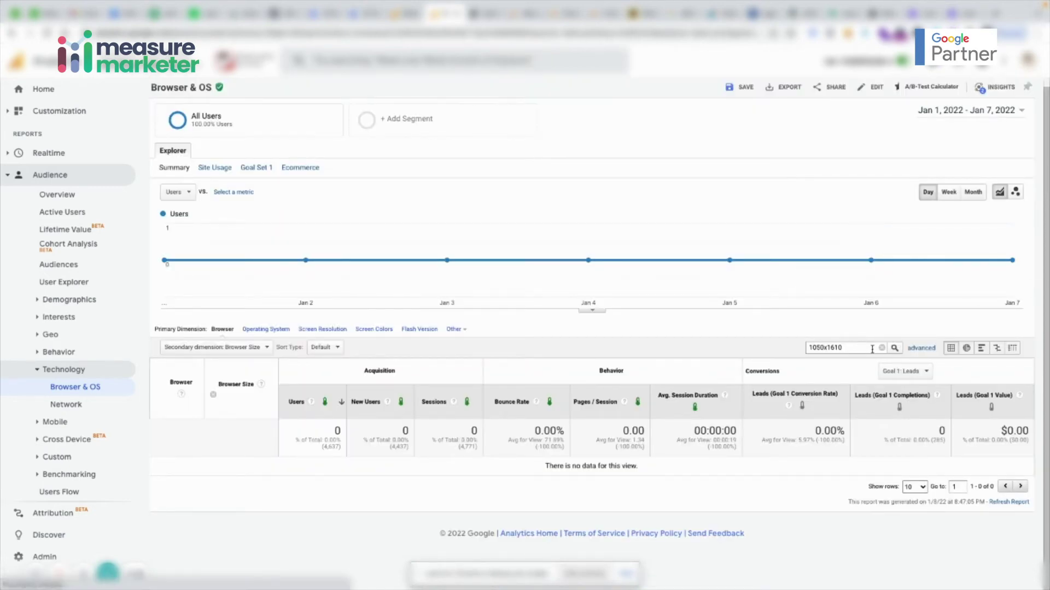
left_click(882, 349)
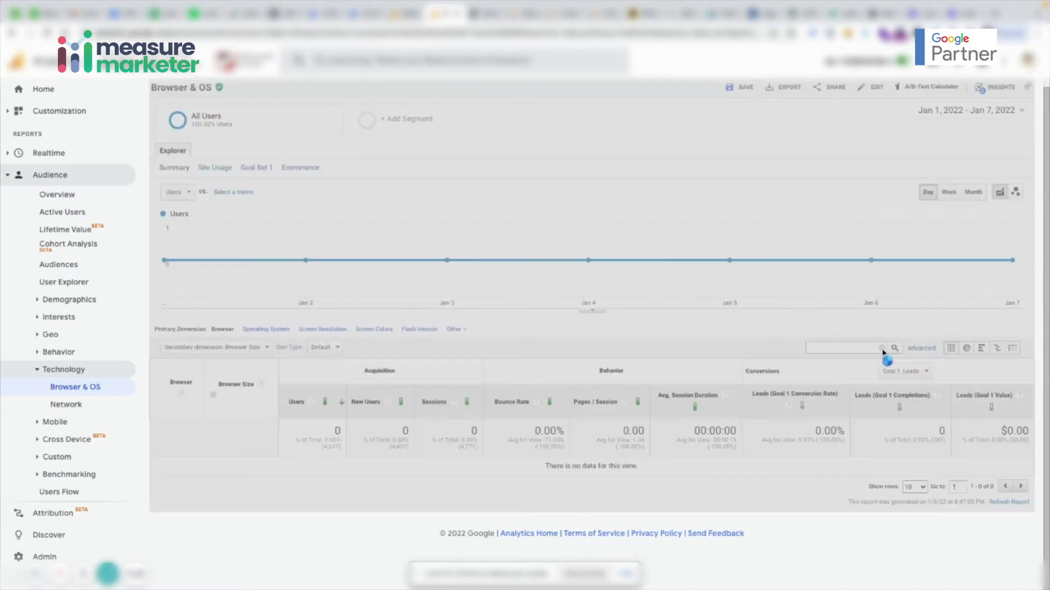
scroll(919, 350, "down", 2)
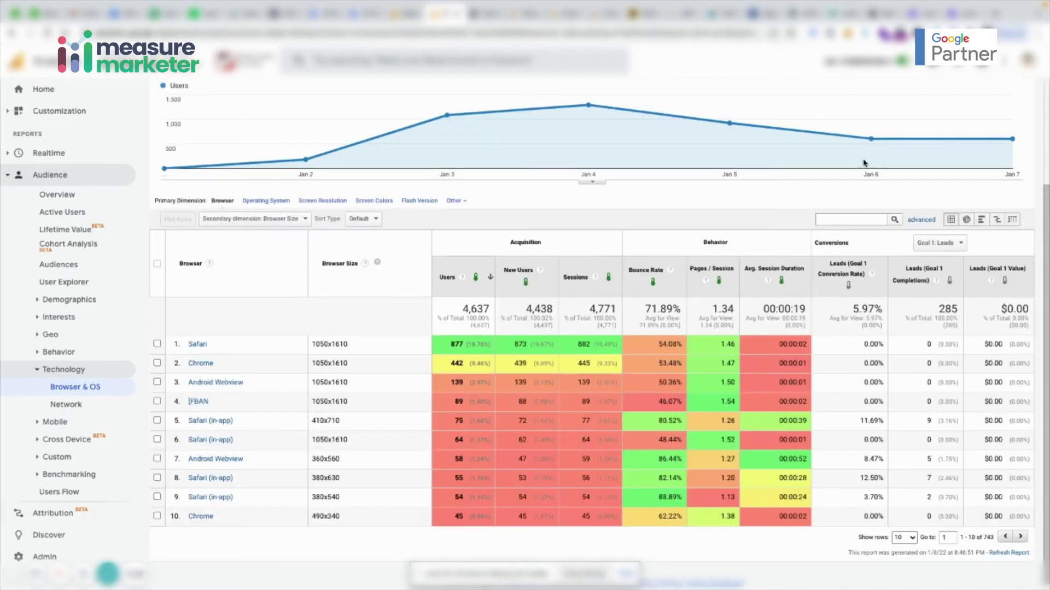
Apply an advanced table filter that includes Browser Size containing 1050x1610.
left_click(918, 220)
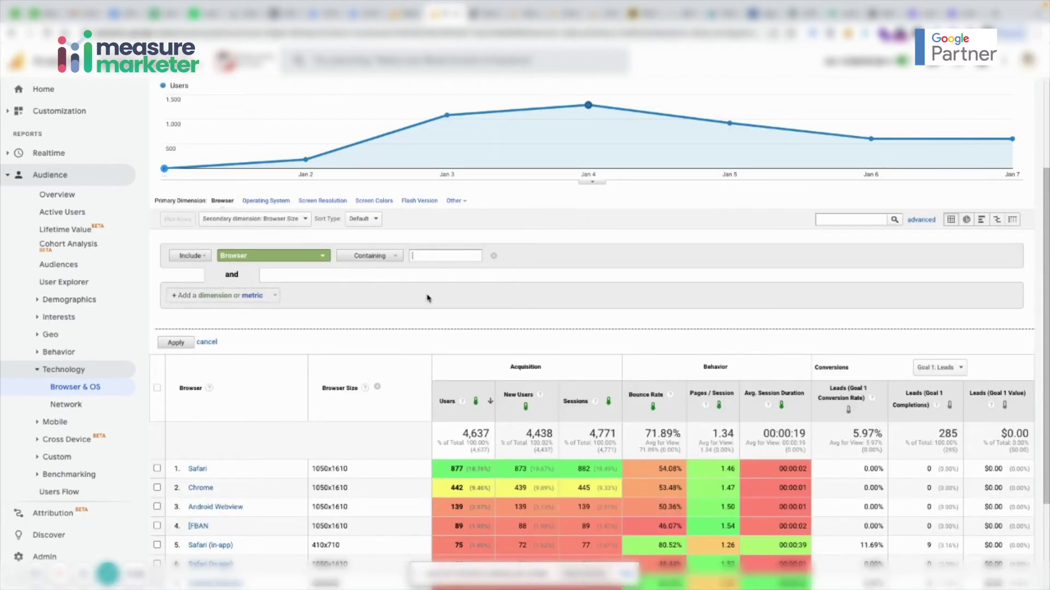
left_click(246, 259)
left_click(252, 310)
left_click(432, 257)
type("1050x1610")
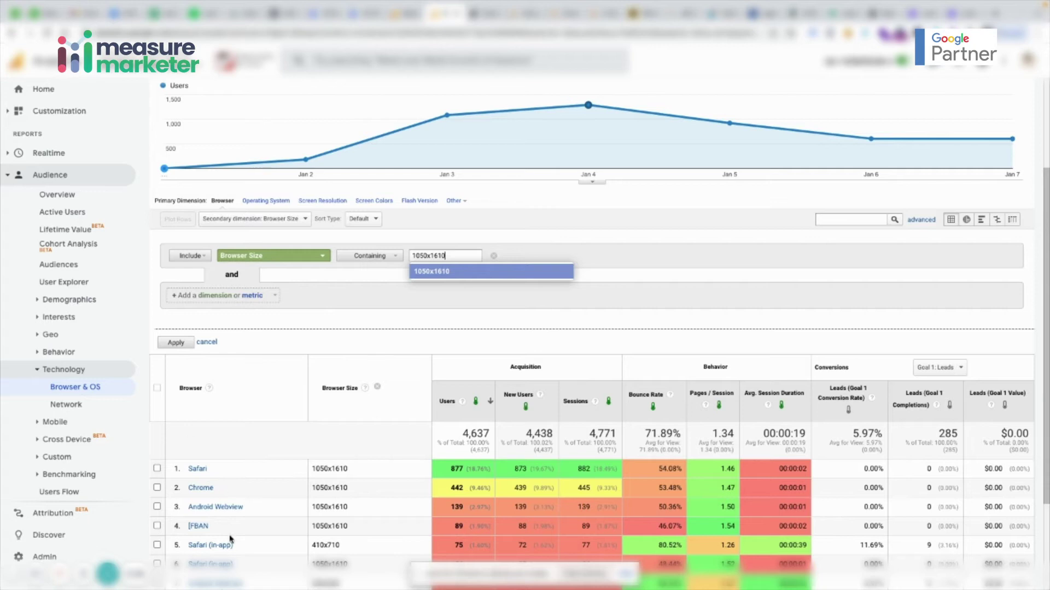
left_click(445, 278)
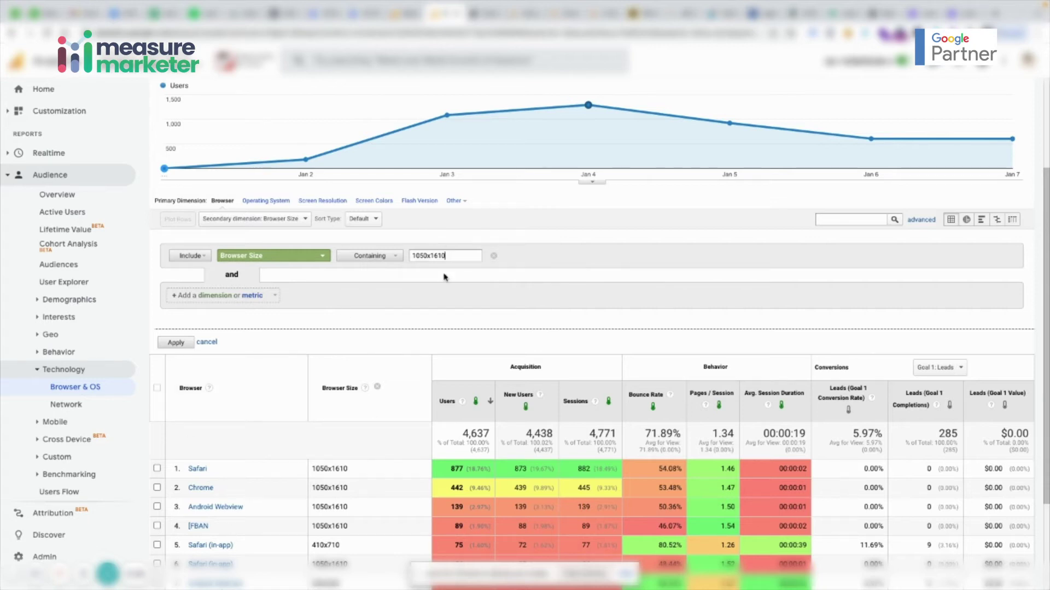
left_click(186, 344)
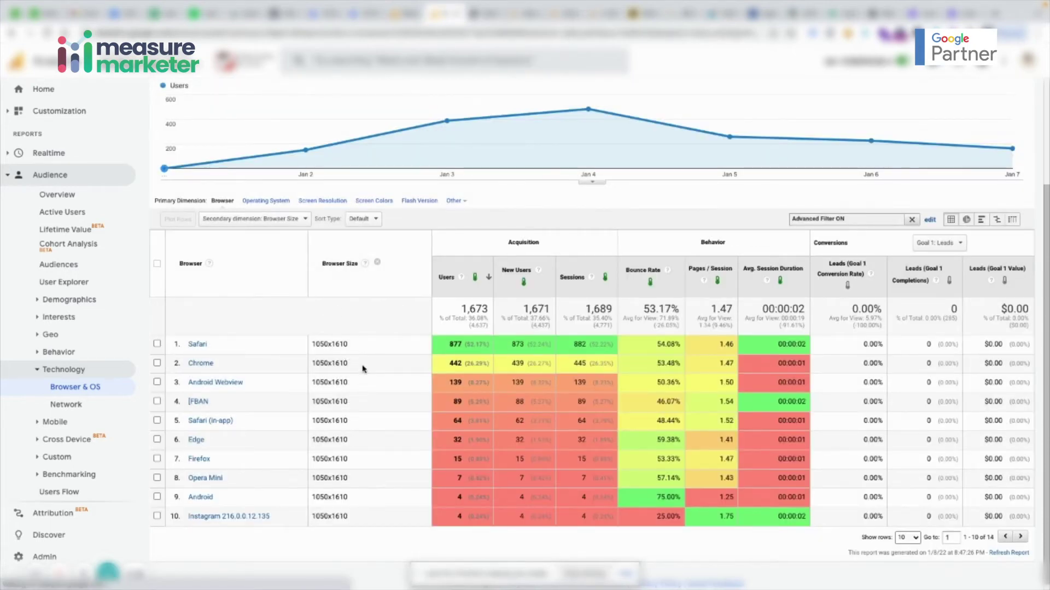
double_click(316, 368)
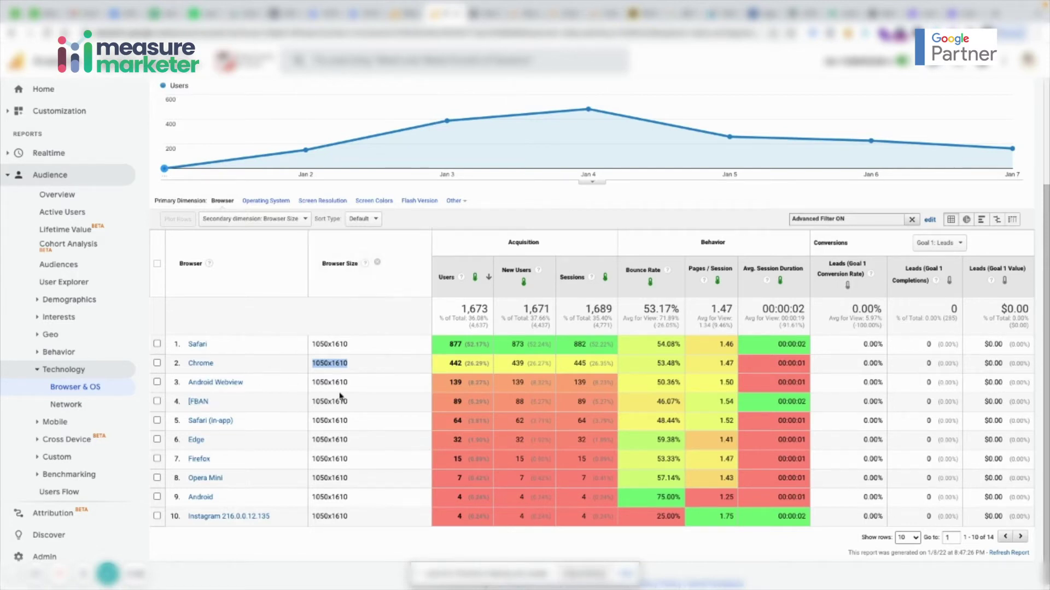
left_click(361, 366)
left_click_drag(362, 366, 303, 369)
Change the report's secondary dimension to Browser Version.
left_click(283, 219)
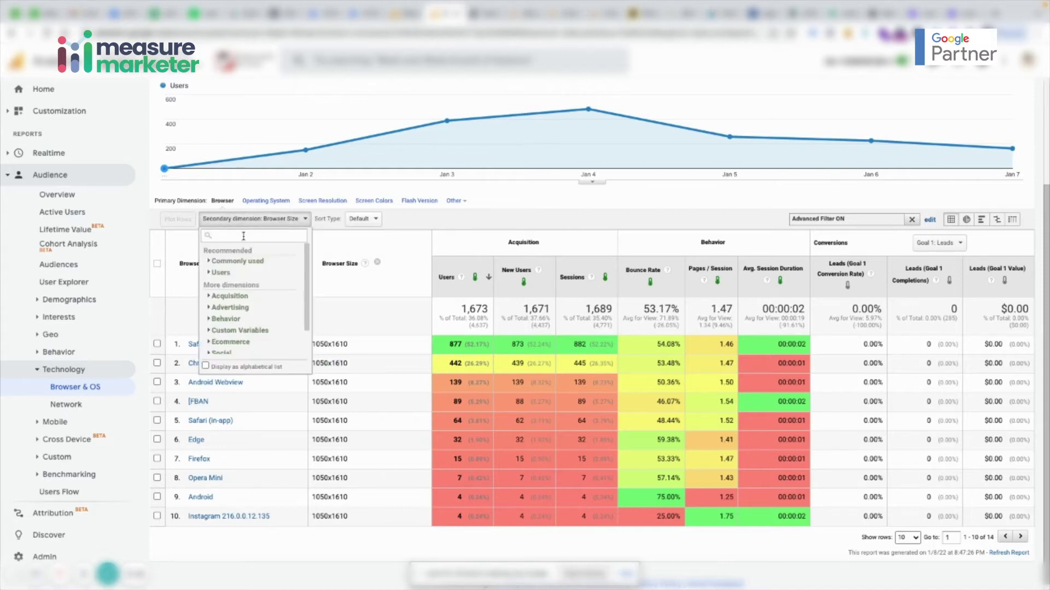
type("versio")
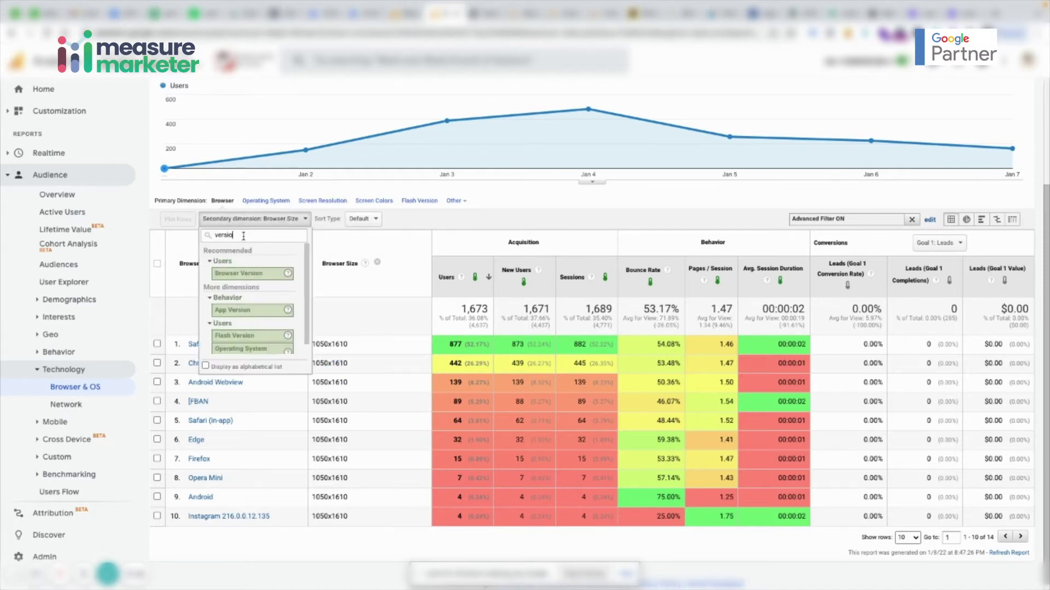
type("n")
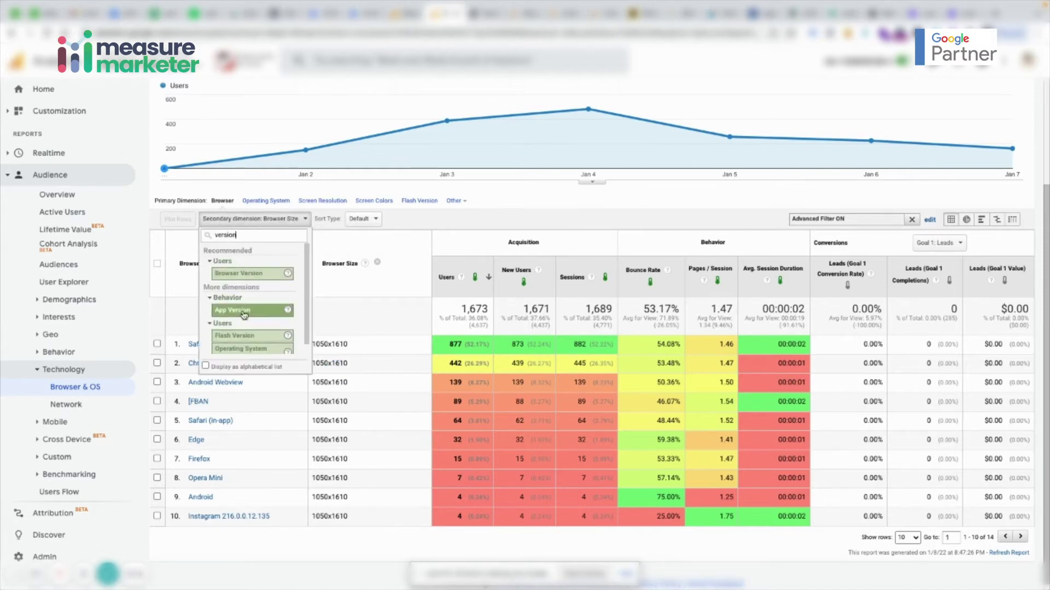
left_click(252, 276)
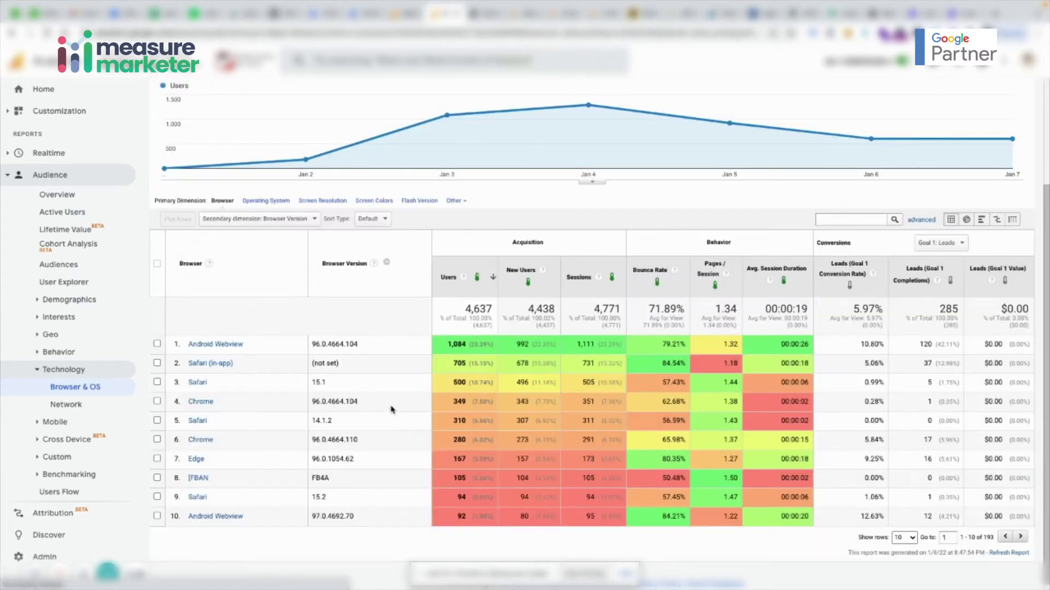
Copy the fourth row's Chrome version and apply an advanced filter including Browser Version containing 96.0.4664.104.
double_click(313, 406)
key("ctrl+c")
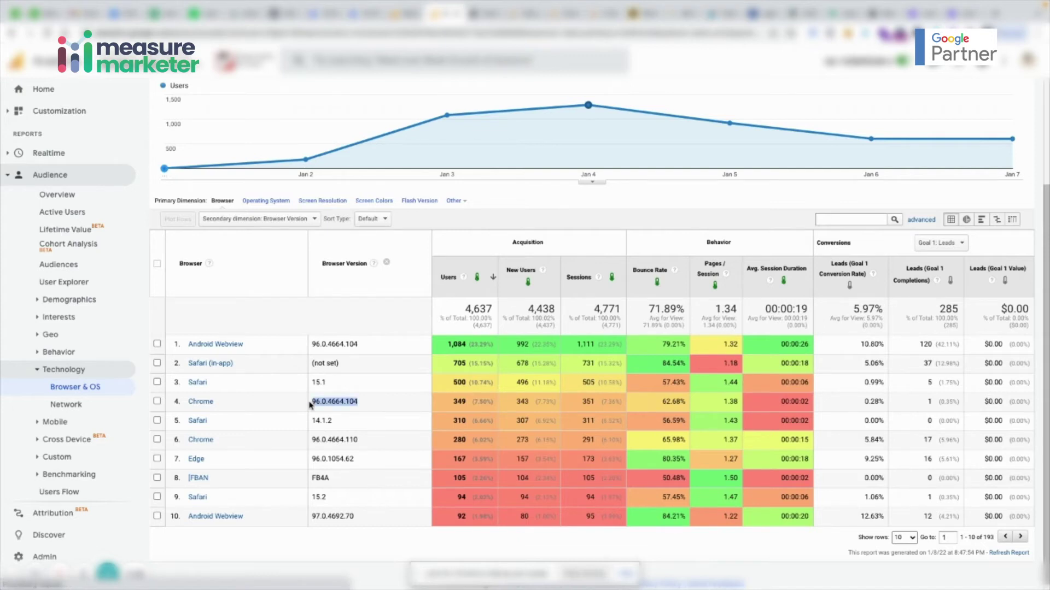
left_click(922, 220)
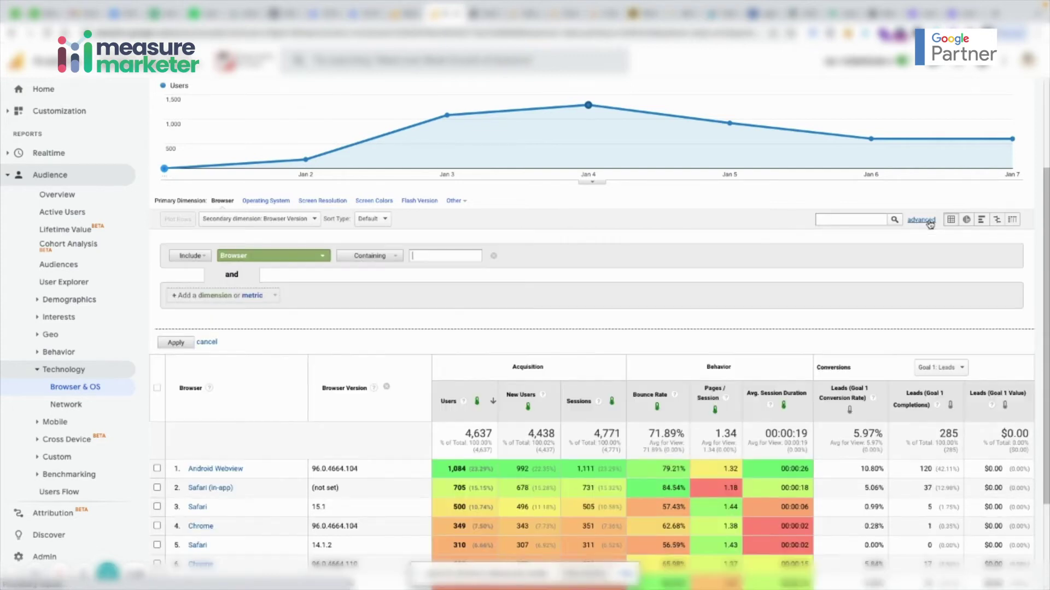
left_click(243, 256)
left_click(257, 310)
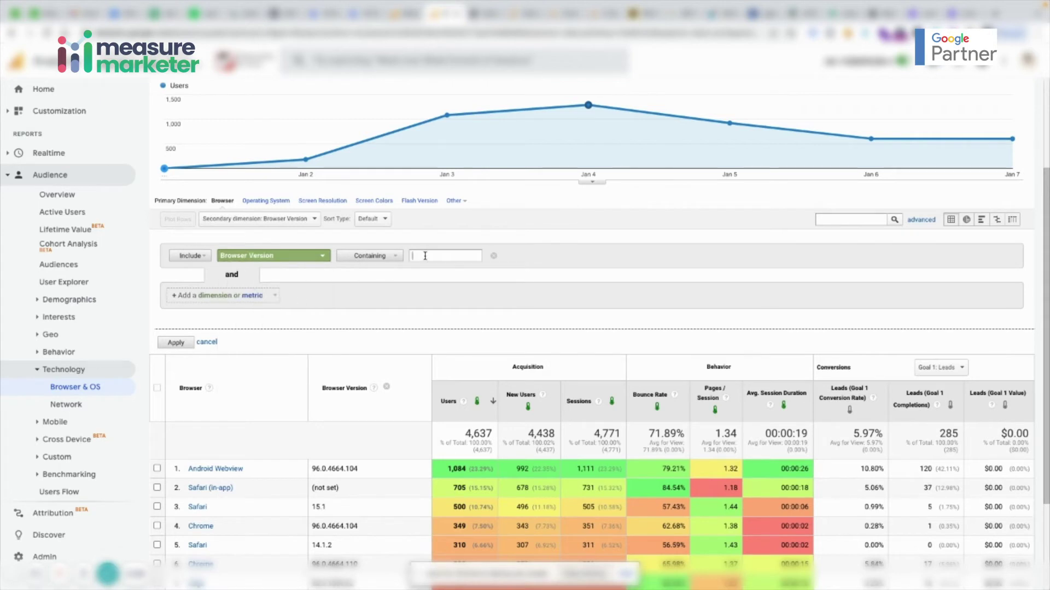
key("ctrl+v")
left_click(176, 343)
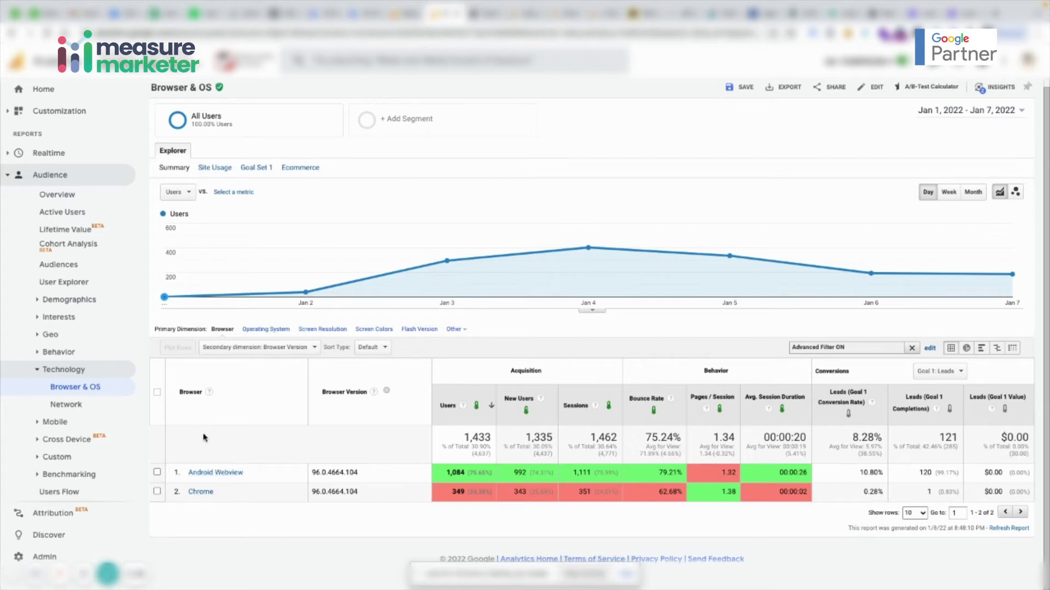
Open the filters of the All Web Site Data view in the admin settings and start a new filter.
scroll(99, 473, "down", 1)
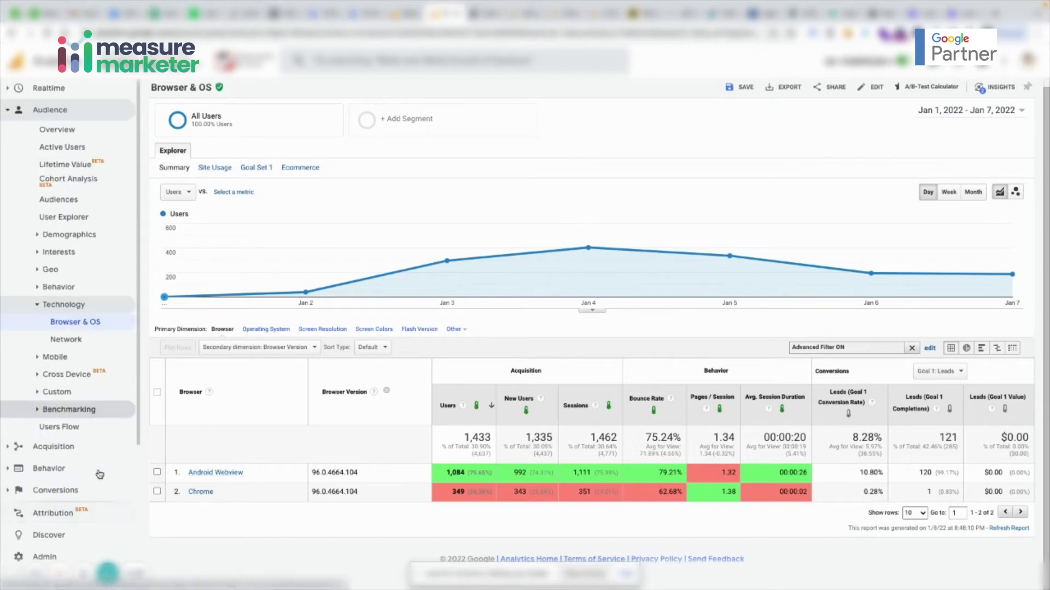
left_click(60, 555)
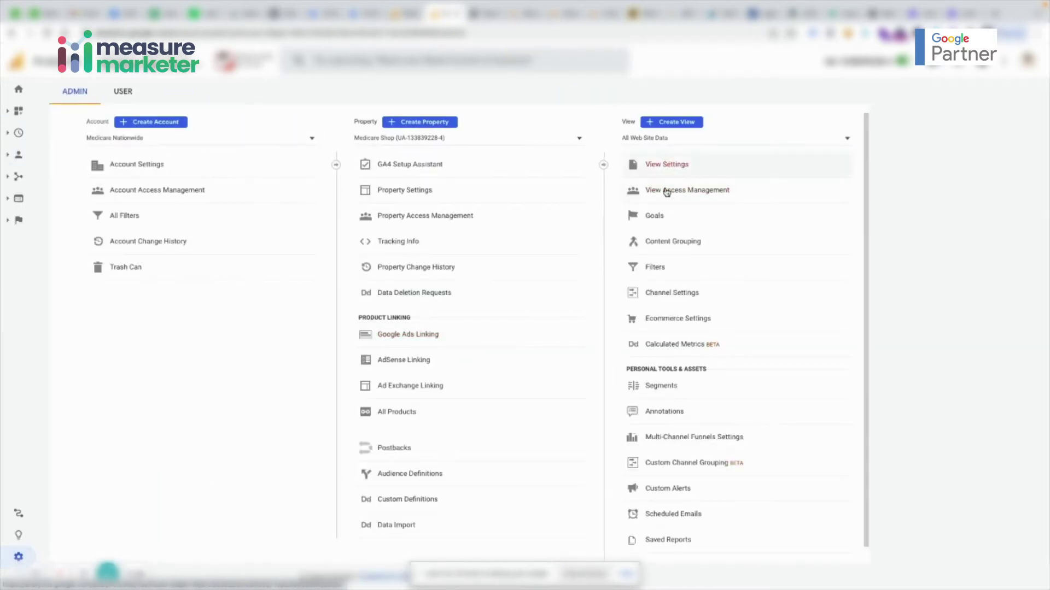
left_click(678, 269)
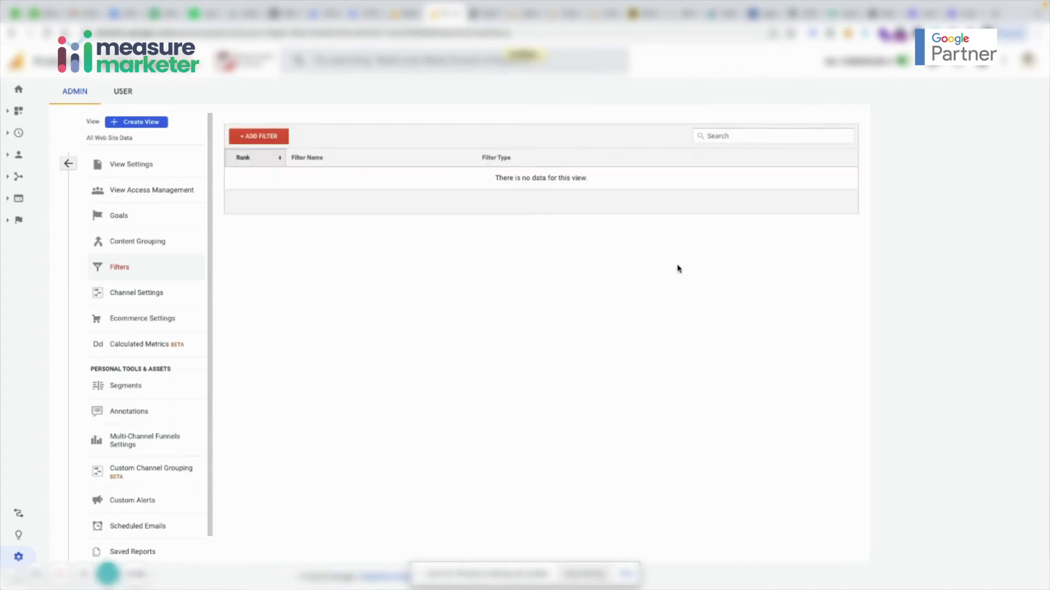
left_click(262, 137)
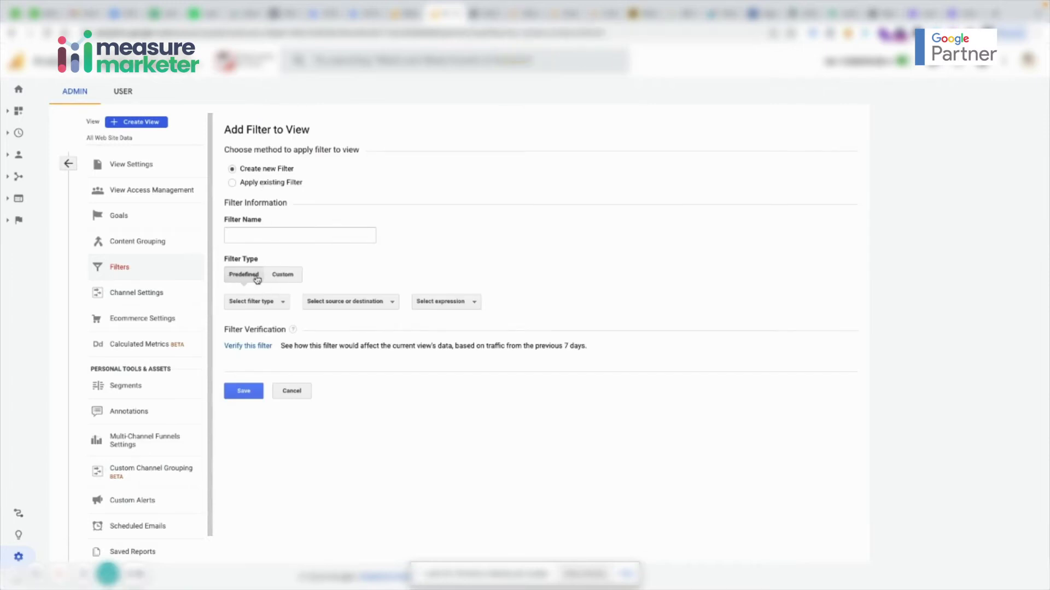
Check the predefined filter's source and destination options and switch the new filter's type to Custom.
left_click(269, 302)
left_click(341, 302)
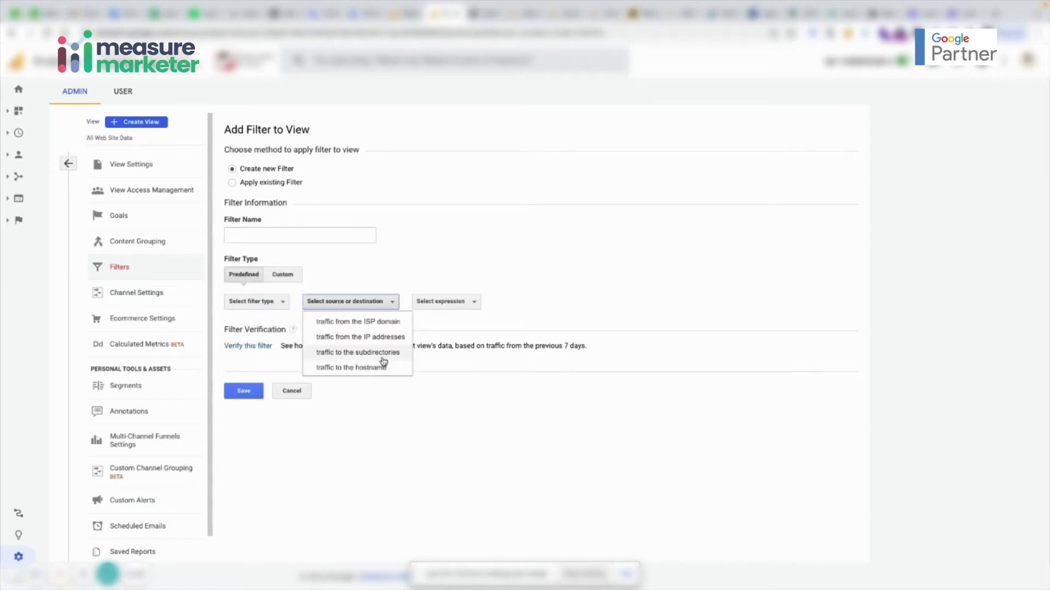
left_click(286, 280)
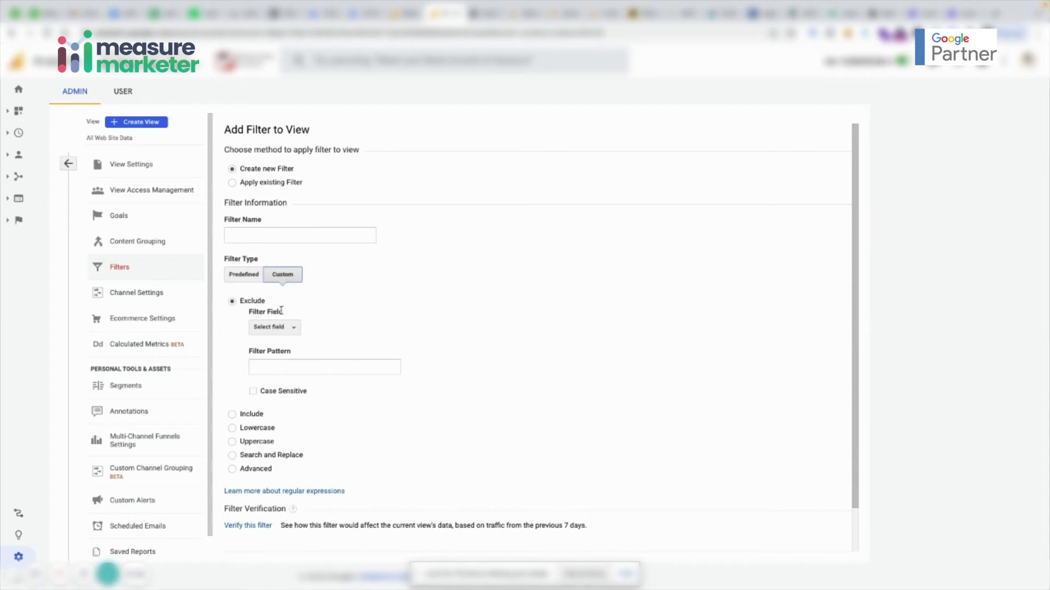
Set the custom exclude filter's field to Browser and its pattern to chrome.
scroll(257, 441, "down", 1)
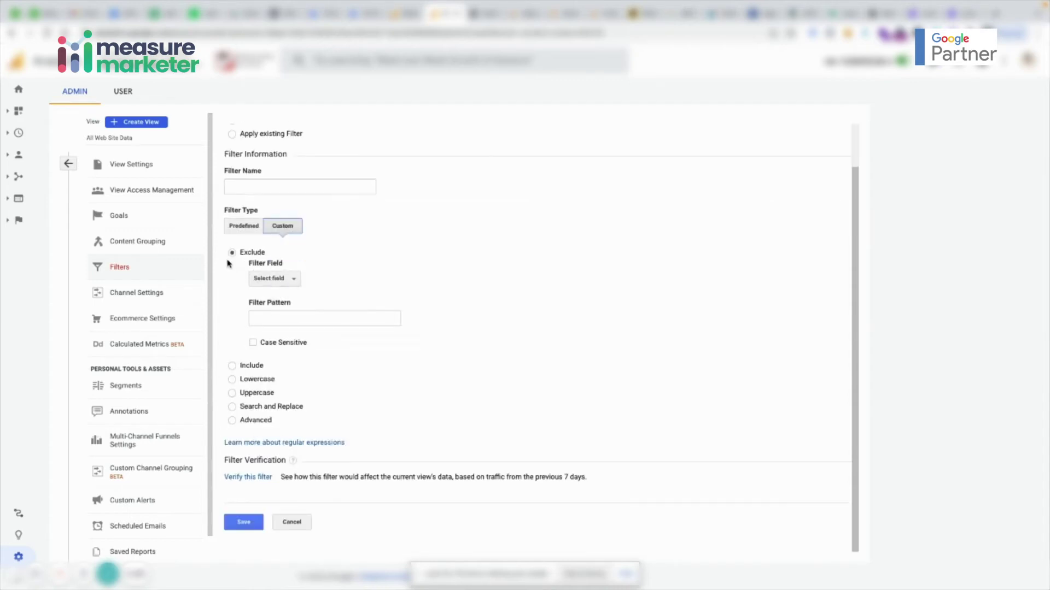
left_click(271, 280)
left_click(276, 297)
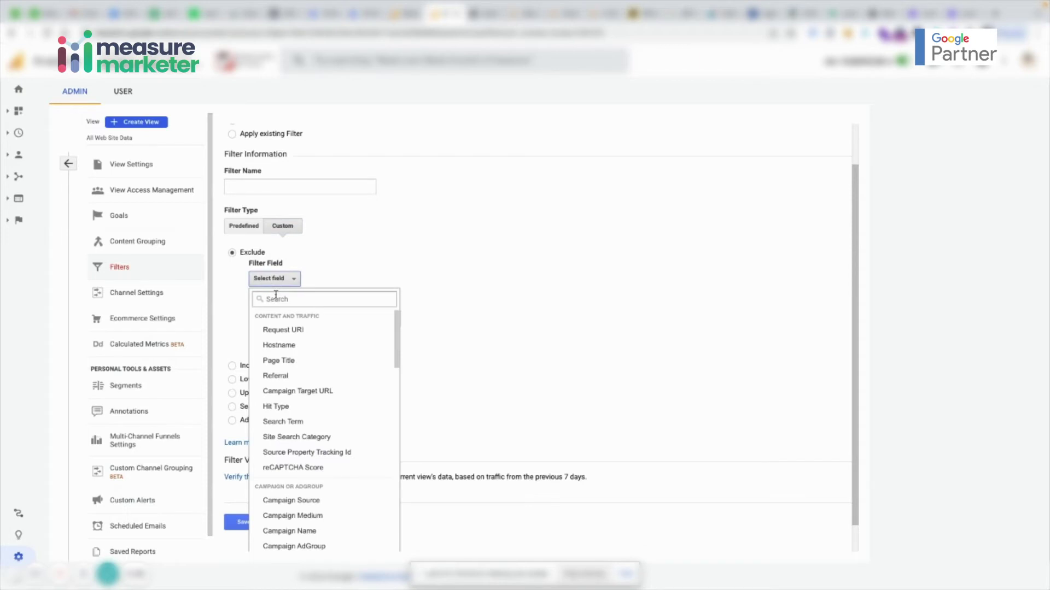
type("br")
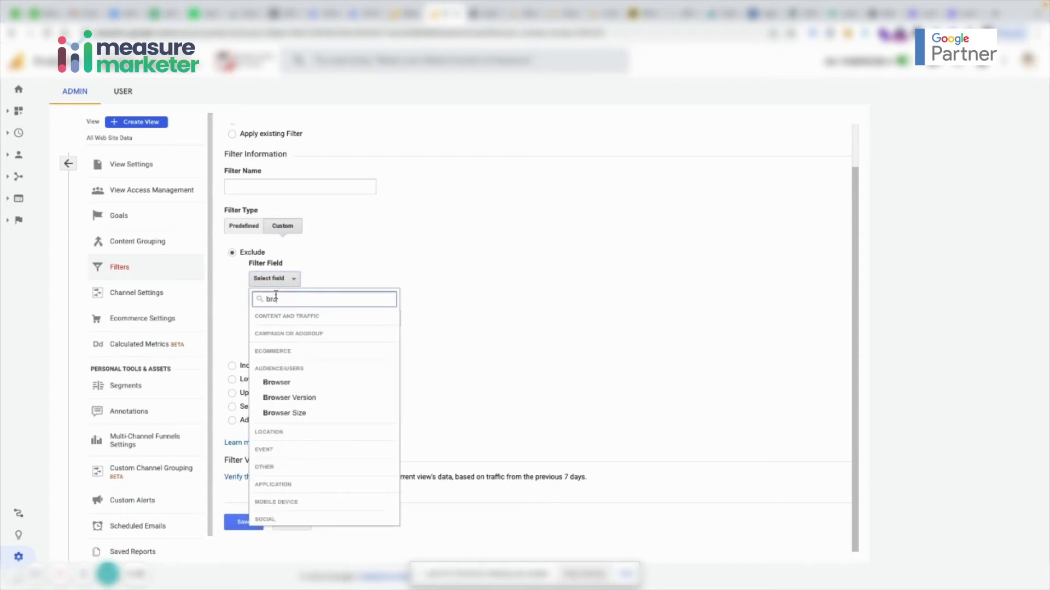
type("o")
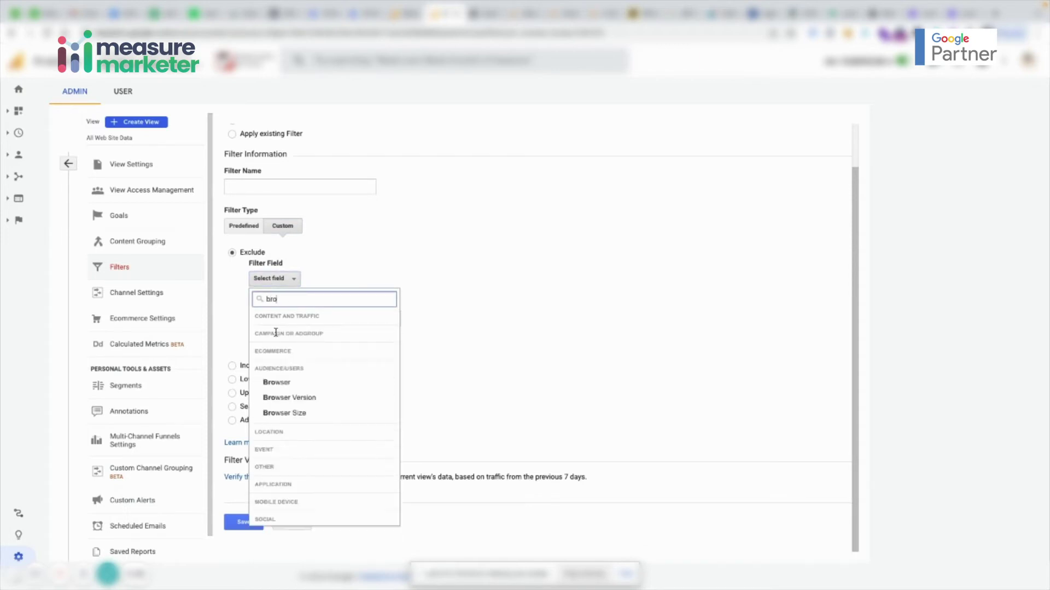
left_click(298, 383)
left_click(294, 318)
type("chrome")
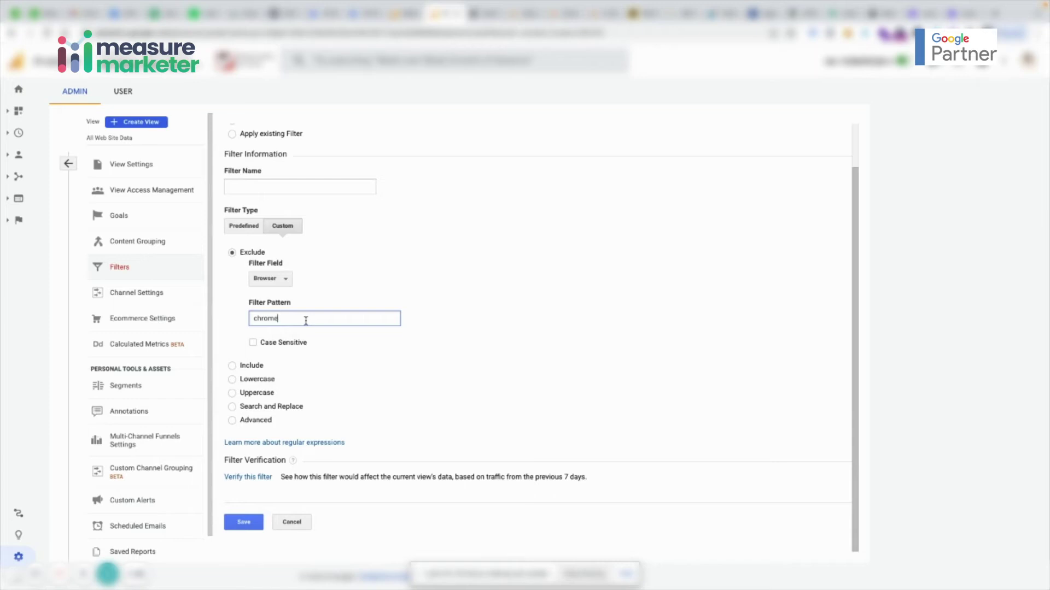
Change the exclude filter's field to Browser Size.
left_click_drag(306, 321, 248, 326)
left_click(280, 324)
left_click(276, 283)
type("bro")
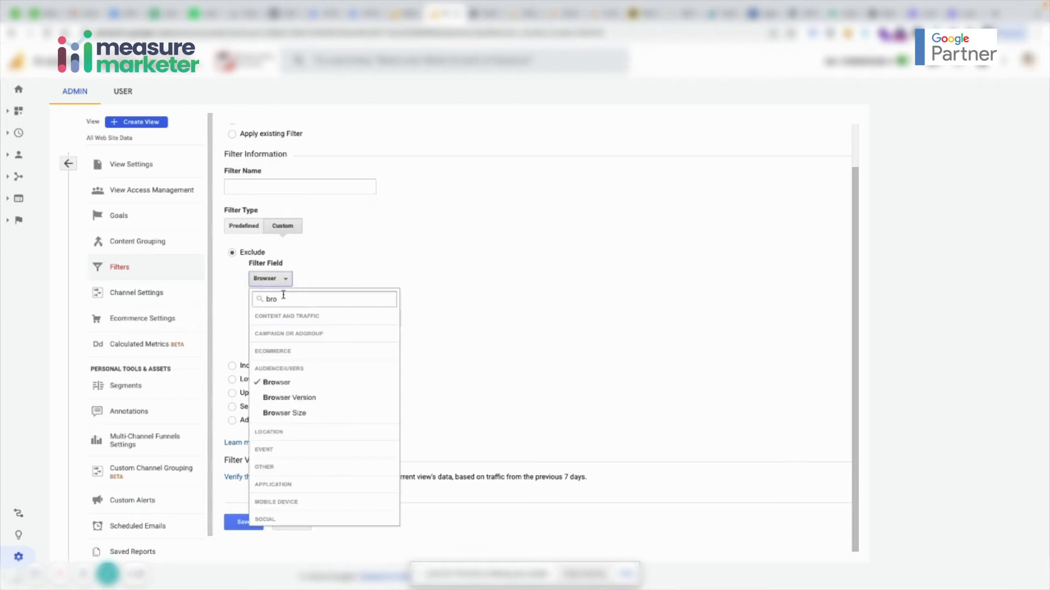
type("wser")
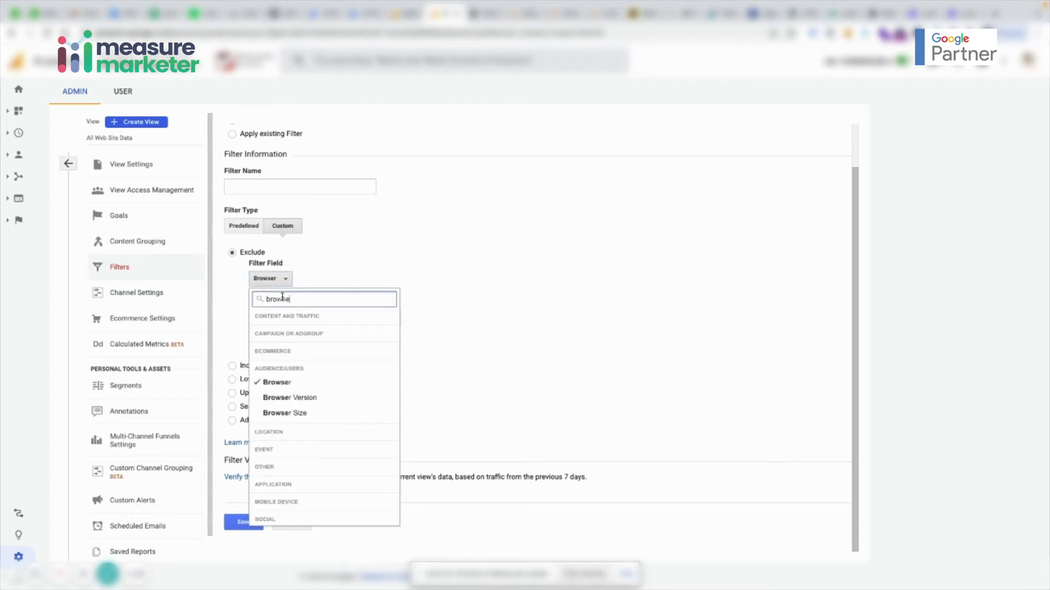
left_click(292, 414)
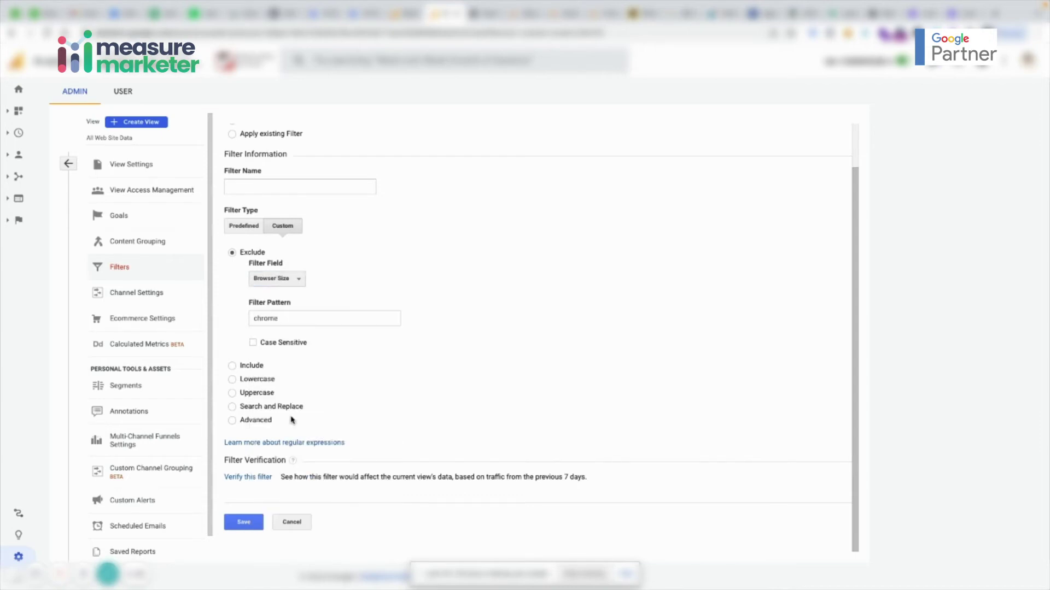
Try the exclude filter pattern 96.0.4664.104 and replace it with the browser size pattern 1650*350.
left_click(293, 319)
key("ctrl+a")
type("96.0.4664.104")
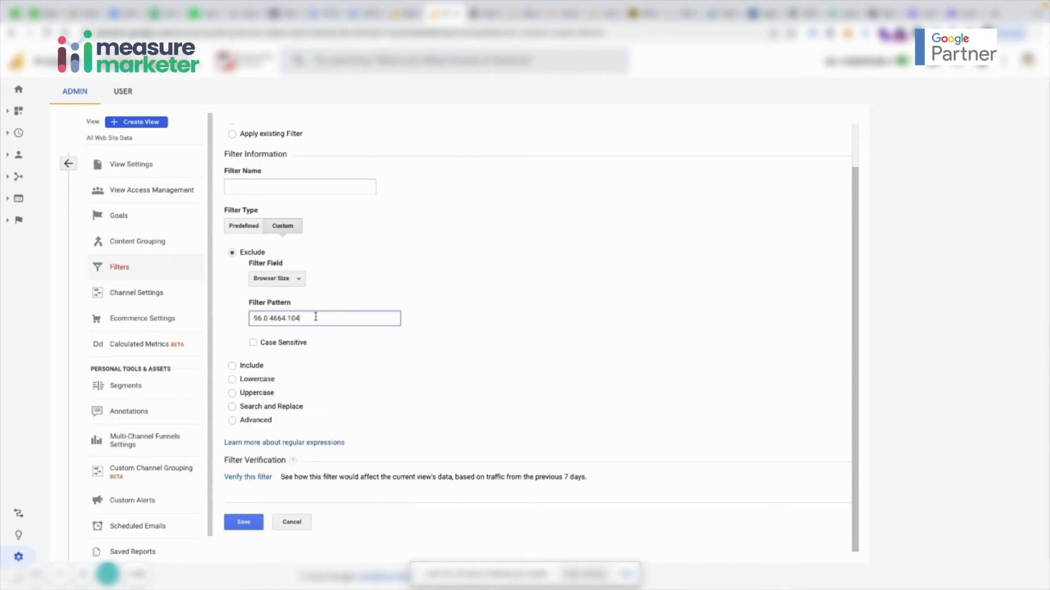
key("ctrl+a")
type("1650*3")
key("BackSpace")
type("350")
Switch the new view filter to the Custom type with the Advanced option.
left_click(232, 420)
scroll(460, 389, "down", 2)
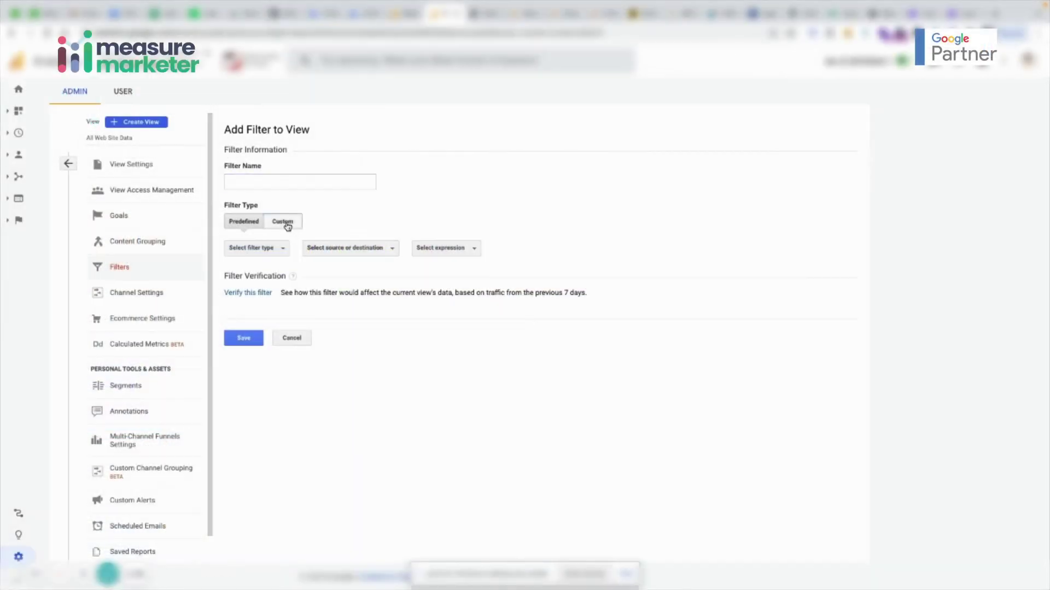
left_click(284, 223)
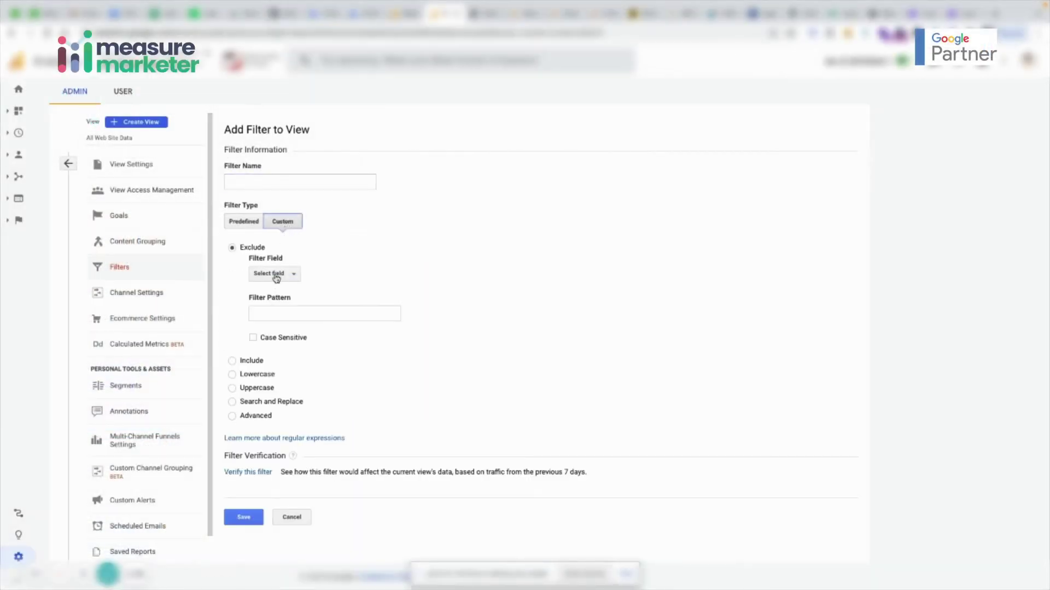
left_click(233, 416)
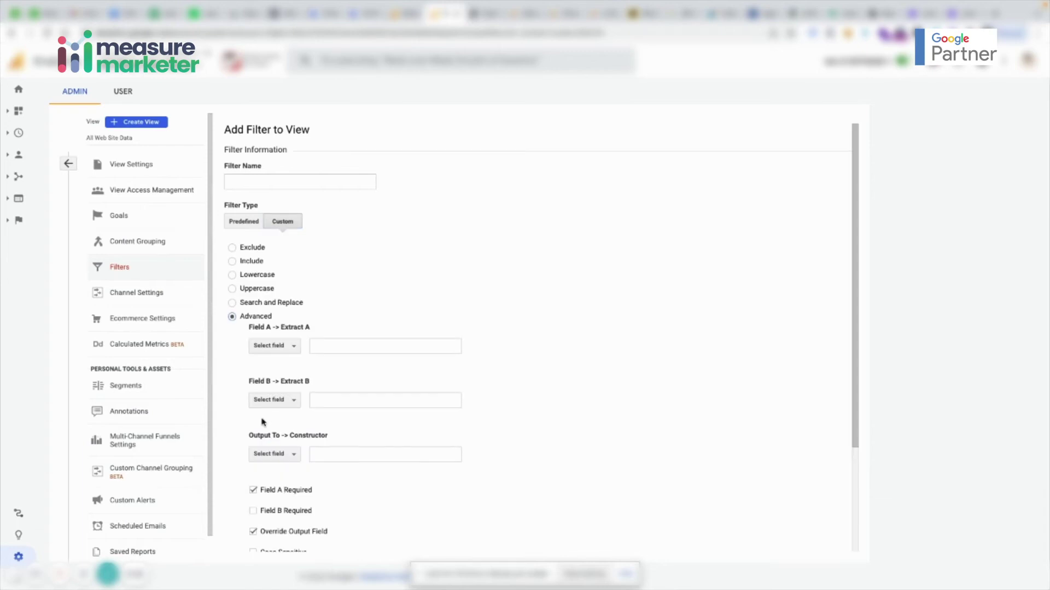
scroll(378, 405, "down", 2)
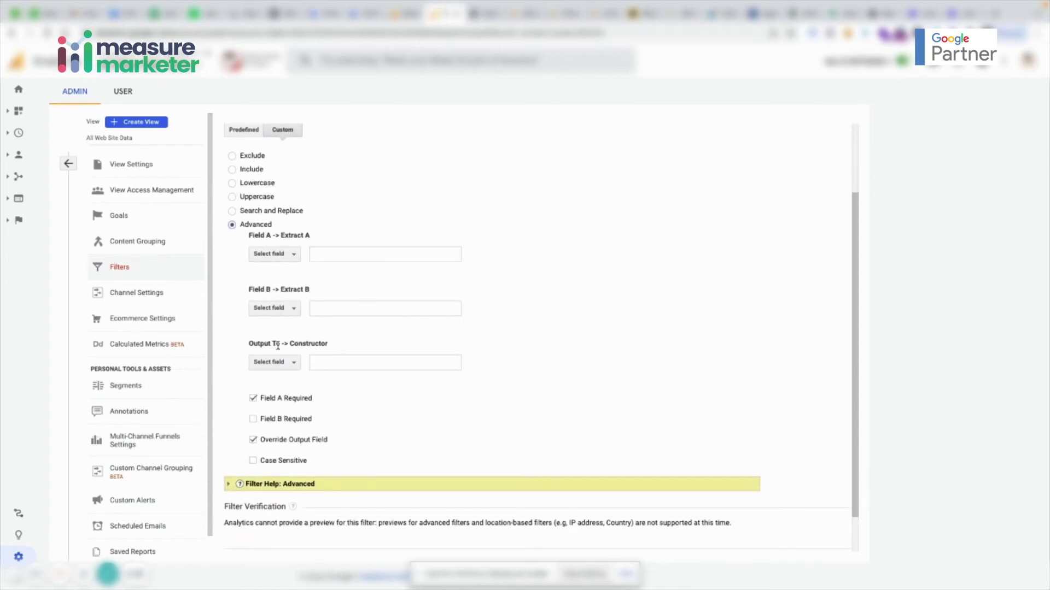
Set Field A of the advanced filter to Browser with the extract pattern (.*).
left_click(274, 254)
left_click(279, 275)
type("brow")
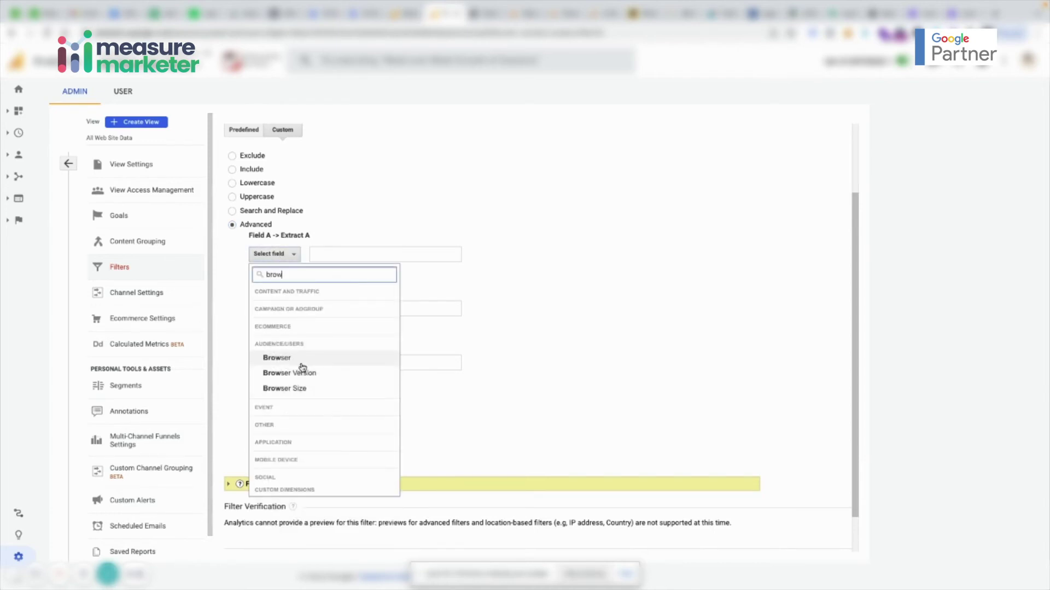
left_click(300, 360)
left_click(330, 256)
type("(.*")
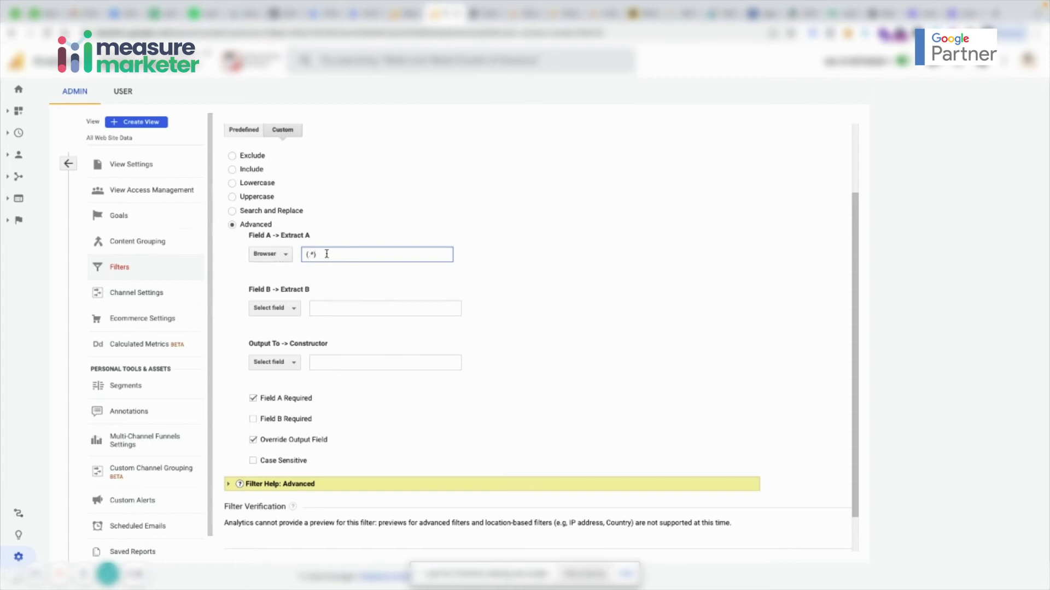
Set Field B of the advanced filter to Browser Version with the extract pattern (.*).
left_click(270, 314)
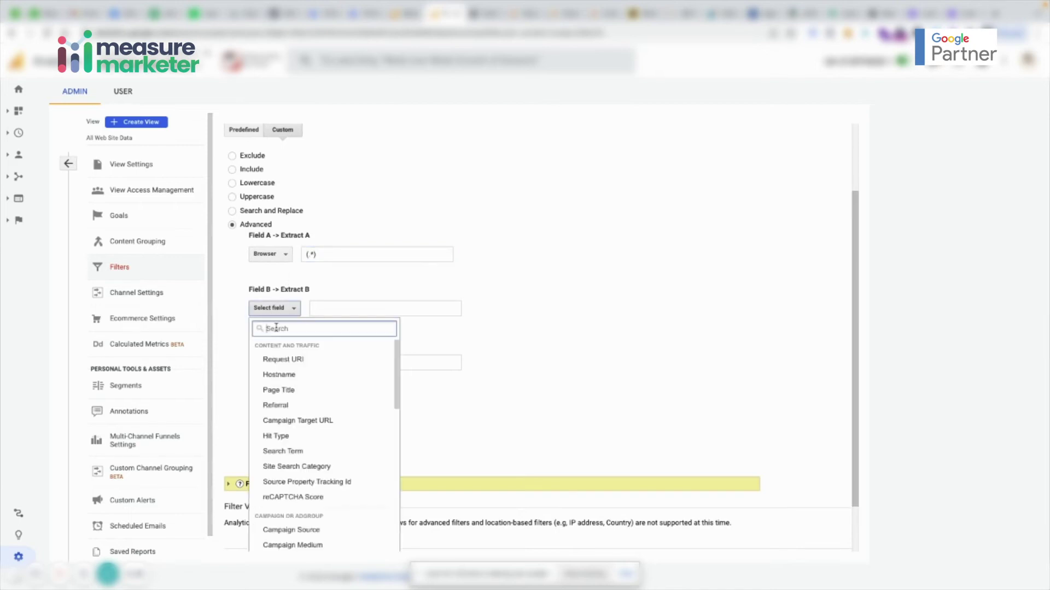
type("s")
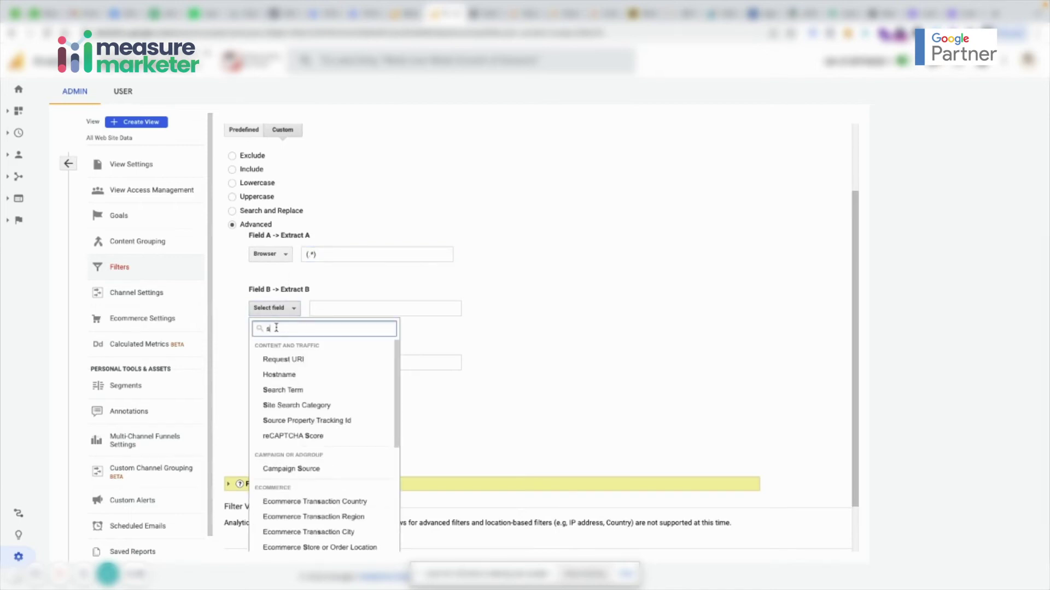
key("BackSpace")
type("versio")
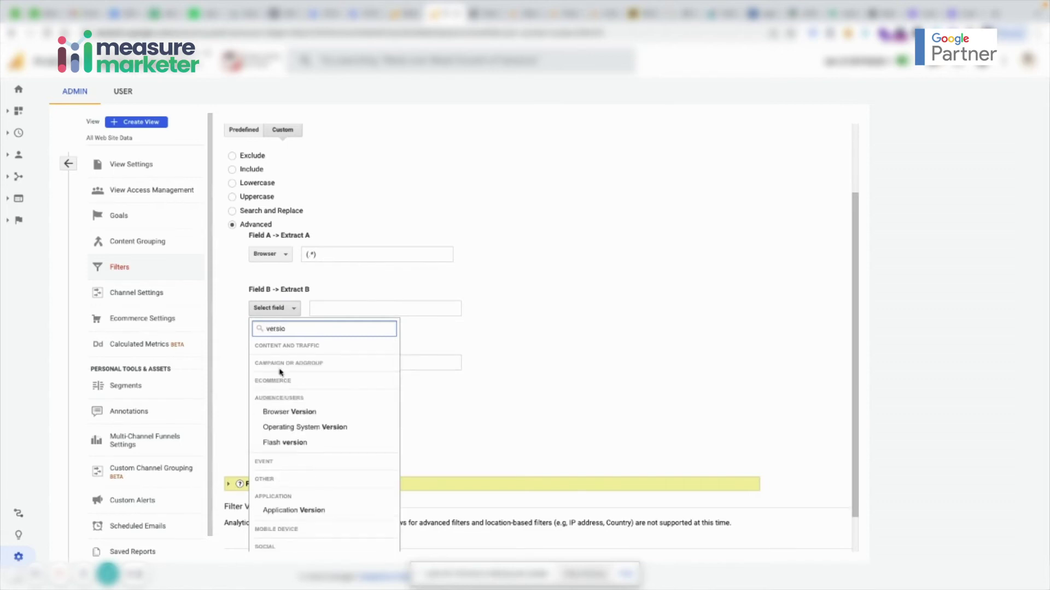
left_click(295, 414)
left_click(345, 307)
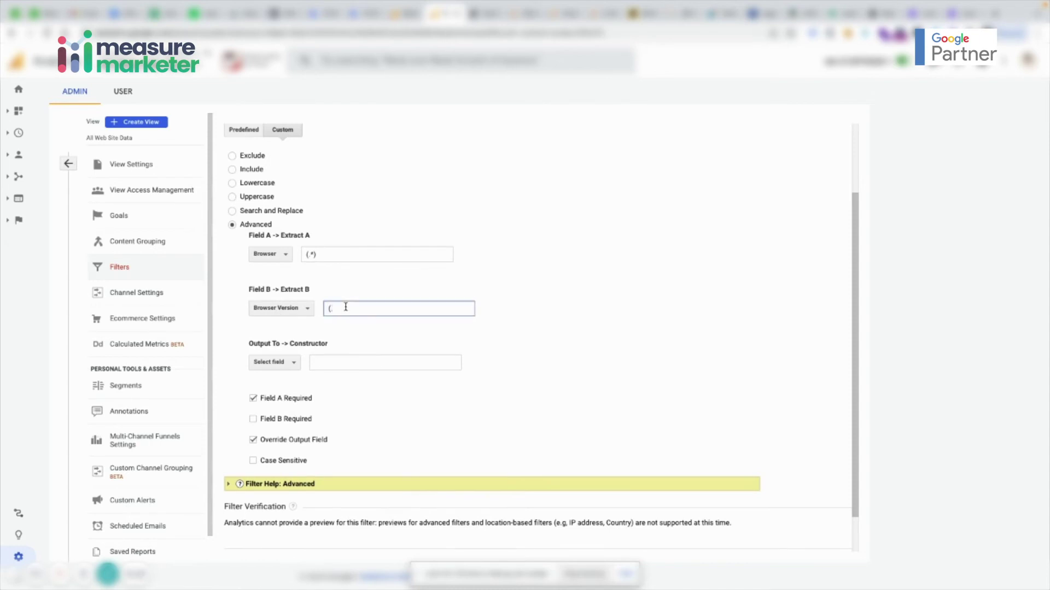
type(".*")
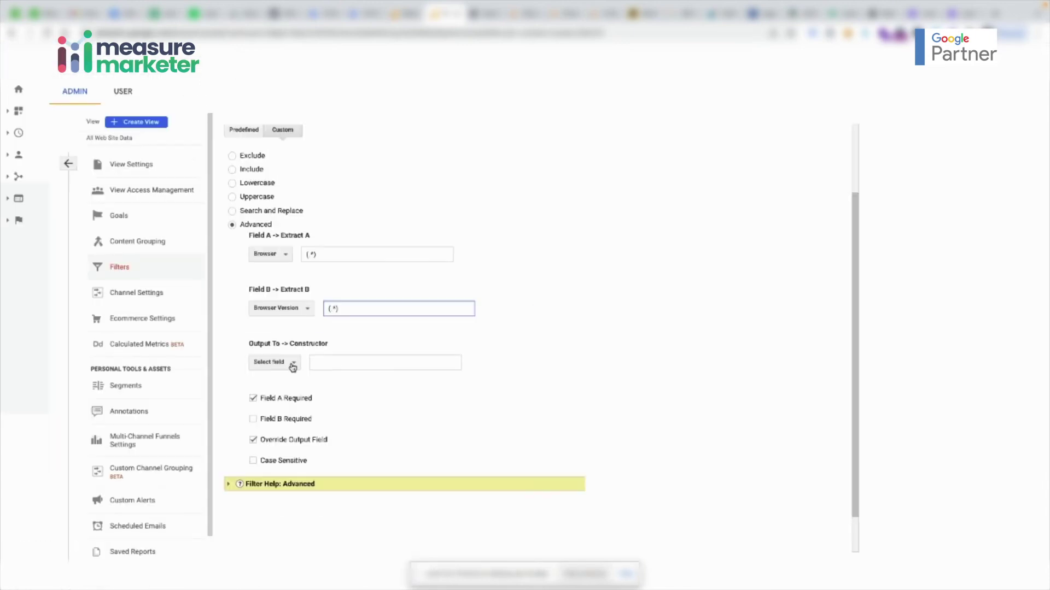
Output the advanced filter's result to Custom Field 1 with the constructor $A1 $B1.
left_click(293, 365)
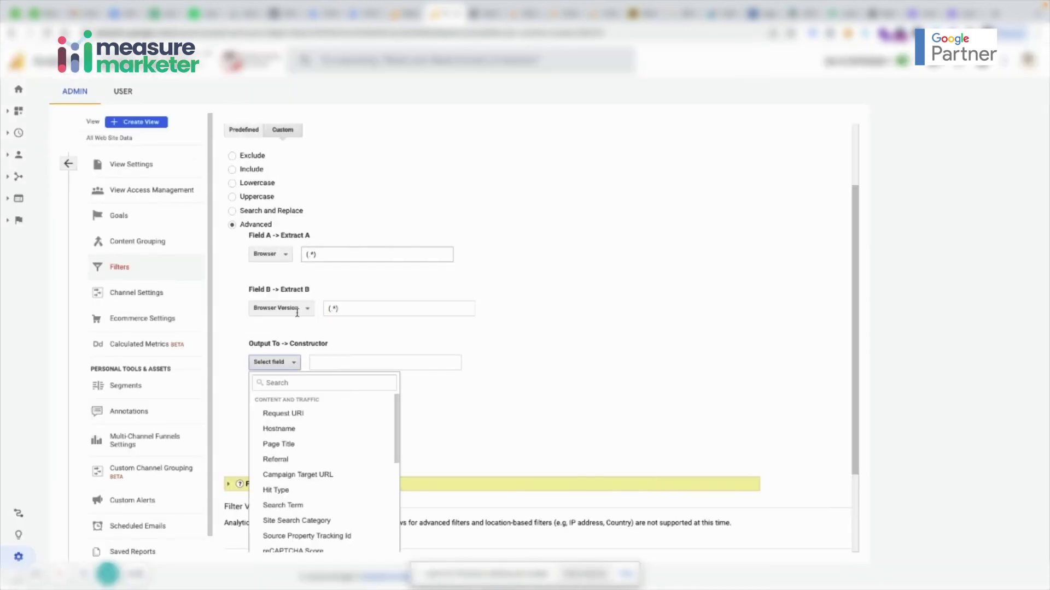
type("field")
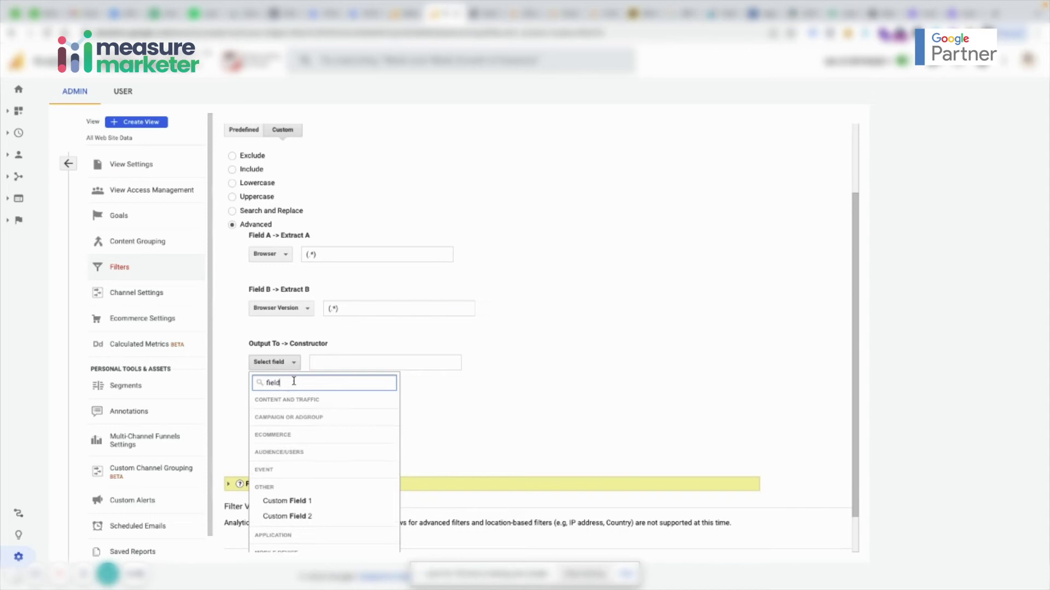
left_click(295, 503)
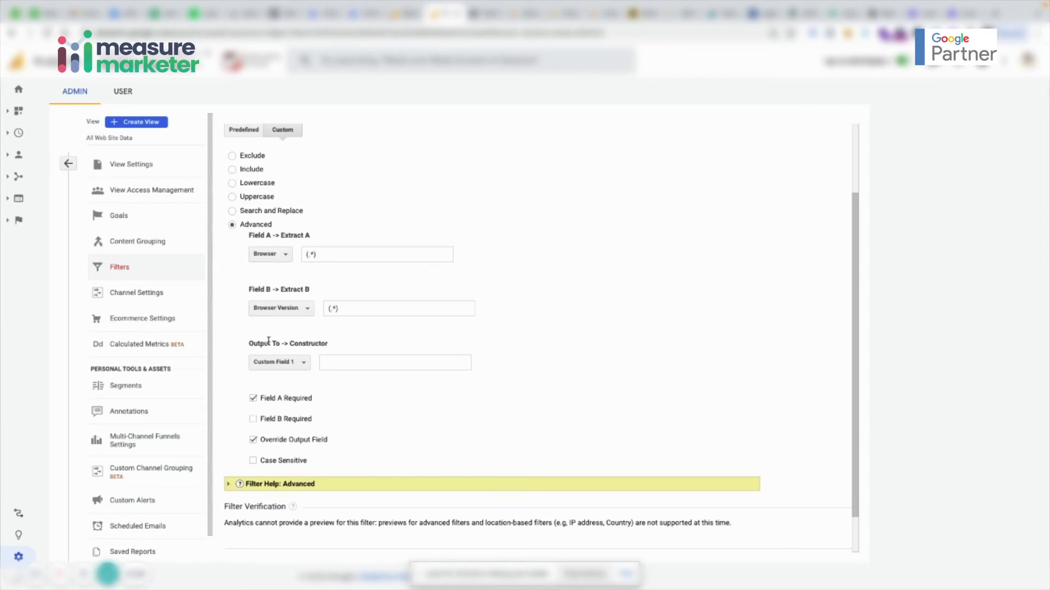
left_click(352, 363)
left_click(352, 363)
type("$A1 $B")
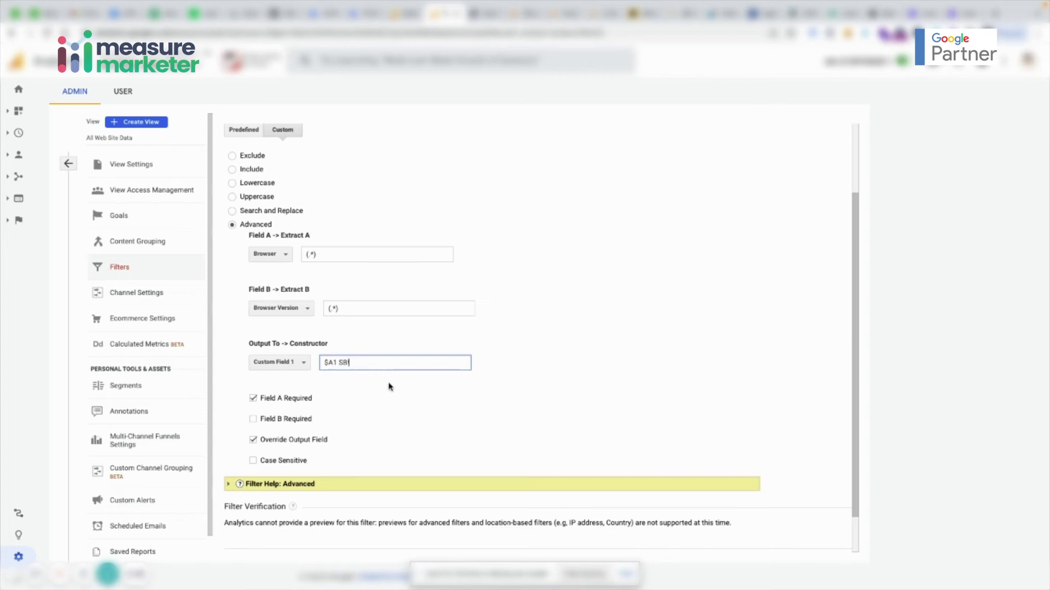
type("1")
scroll(328, 382, "up", 3)
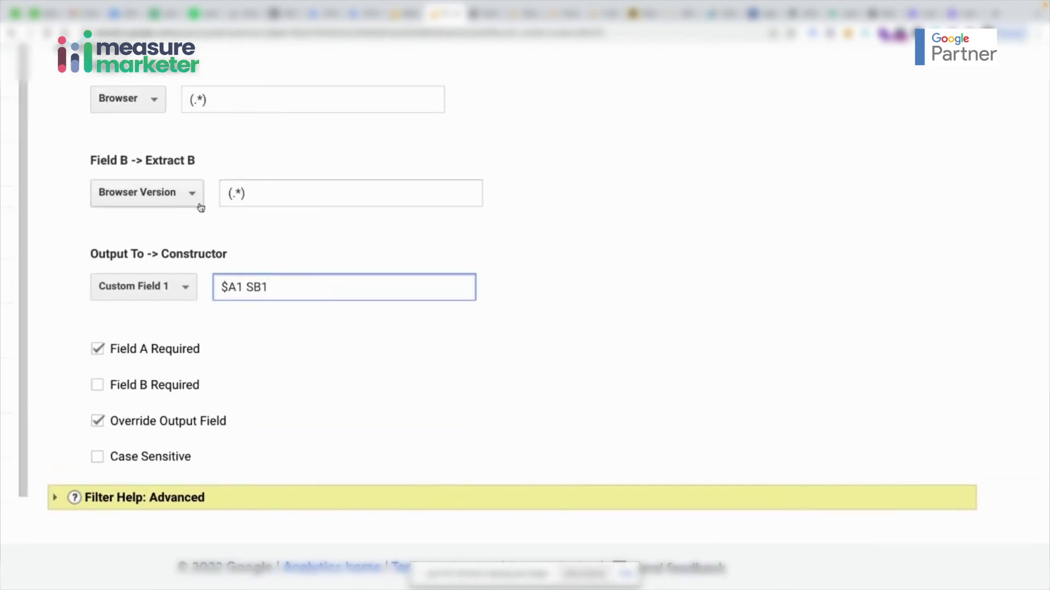
left_click(252, 287)
key("BackSpace")
type("$")
scroll(319, 523, "down", 3)
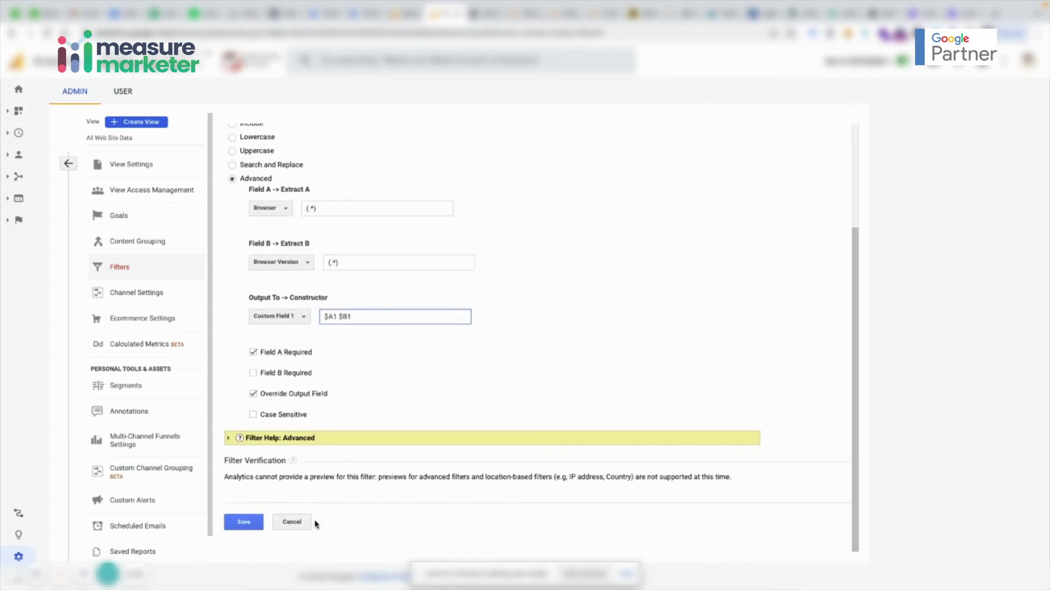
Name the advanced browser and version filter filter1.
scroll(291, 328, "up", 4)
left_click(263, 185)
type("f")
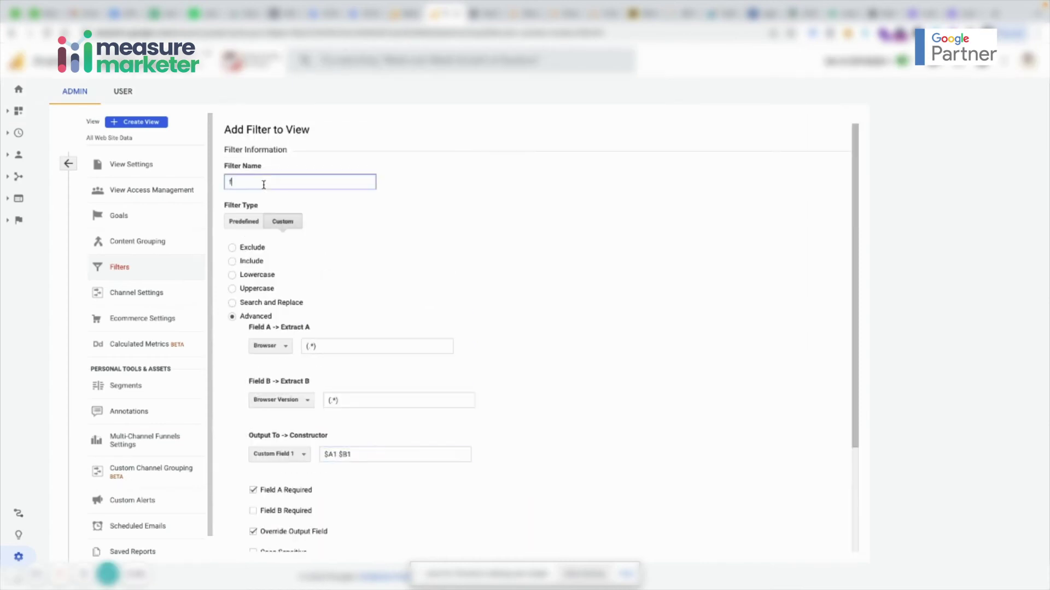
type("ilter1")
scroll(253, 407, "down", 3)
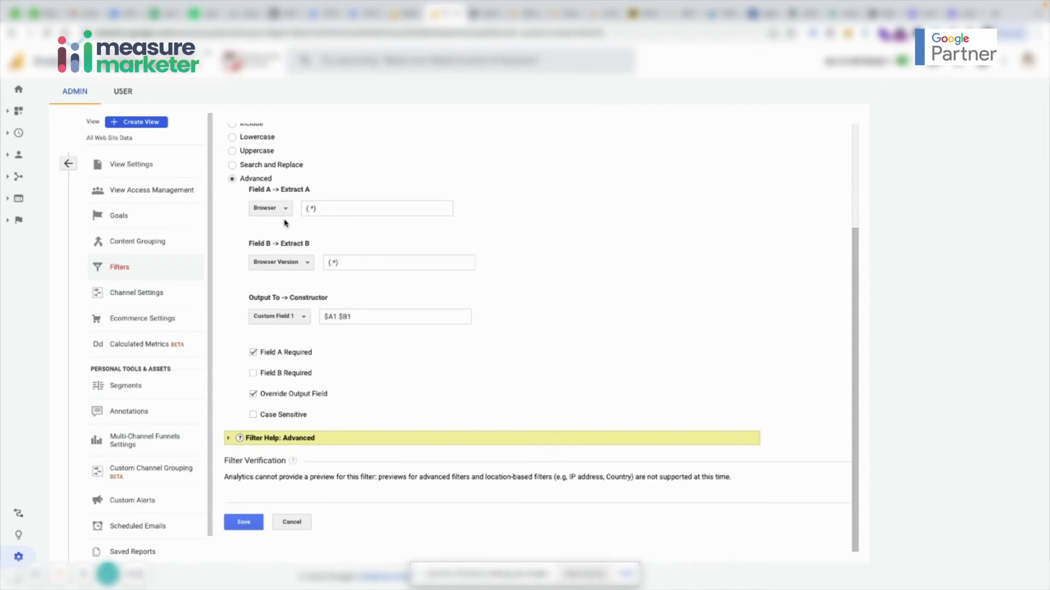
scroll(279, 213, "up", 3)
left_click(261, 185)
type("1")
scroll(311, 304, "down", 3)
Check the extract patterns and the output constructor of filter1, and save the filter.
left_click(317, 210)
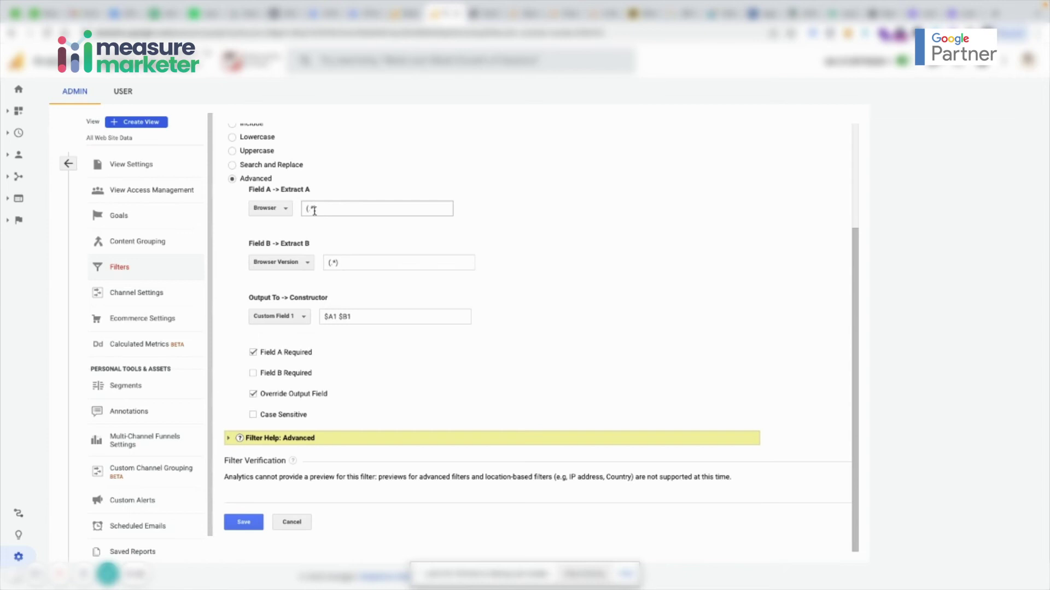
left_click(330, 263)
left_click(330, 317)
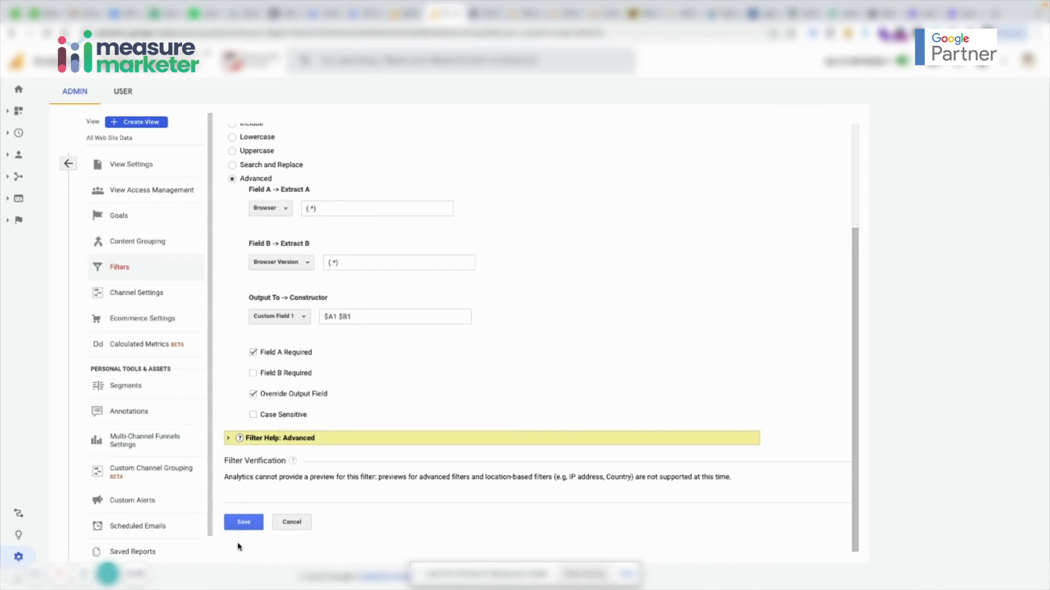
left_click(245, 523)
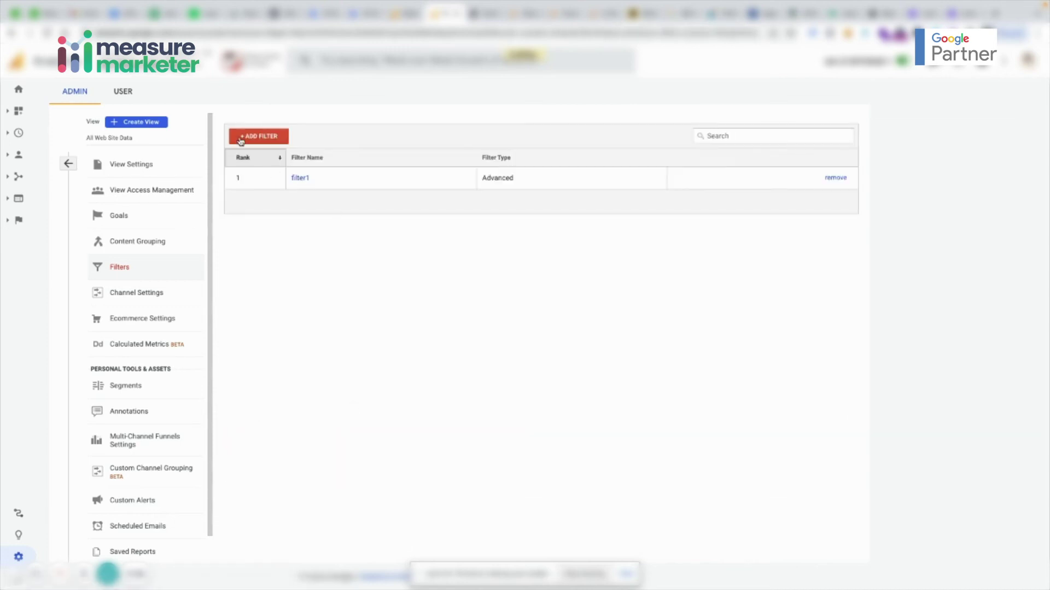
Add a second view filter named filter2 and make it a Custom filter with the Advanced option.
left_click(265, 136)
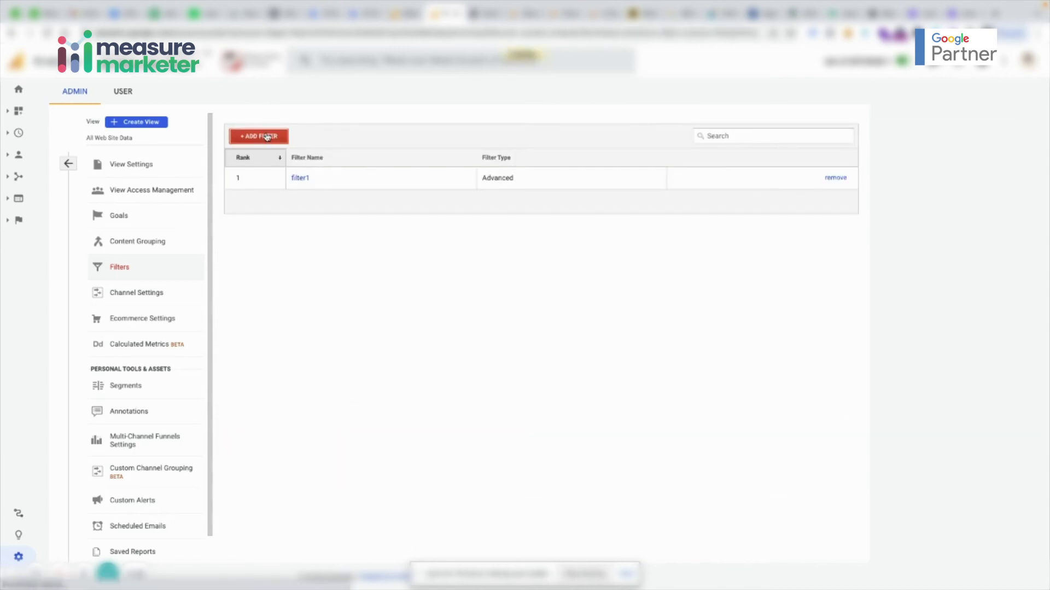
left_click(261, 234)
type("filte")
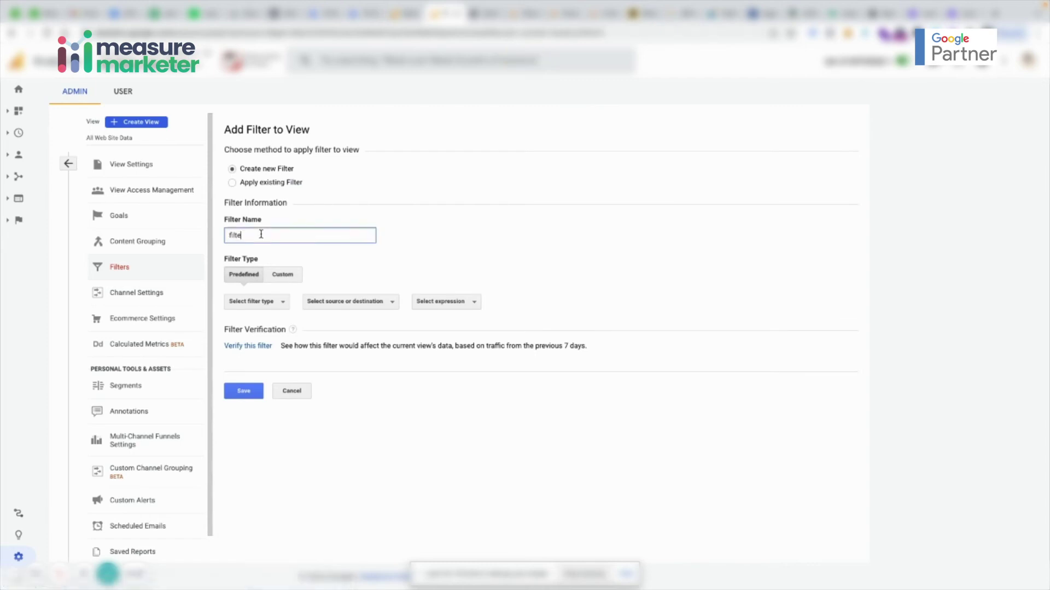
type("r2")
left_click(283, 275)
scroll(272, 422, "down", 1)
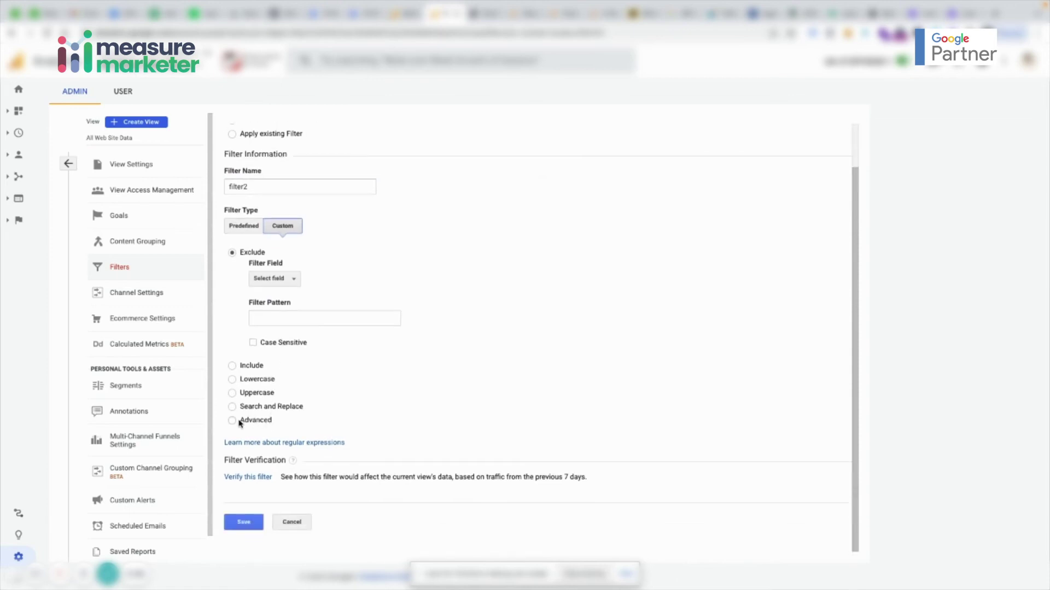
left_click(233, 421)
scroll(371, 435, "down", 2)
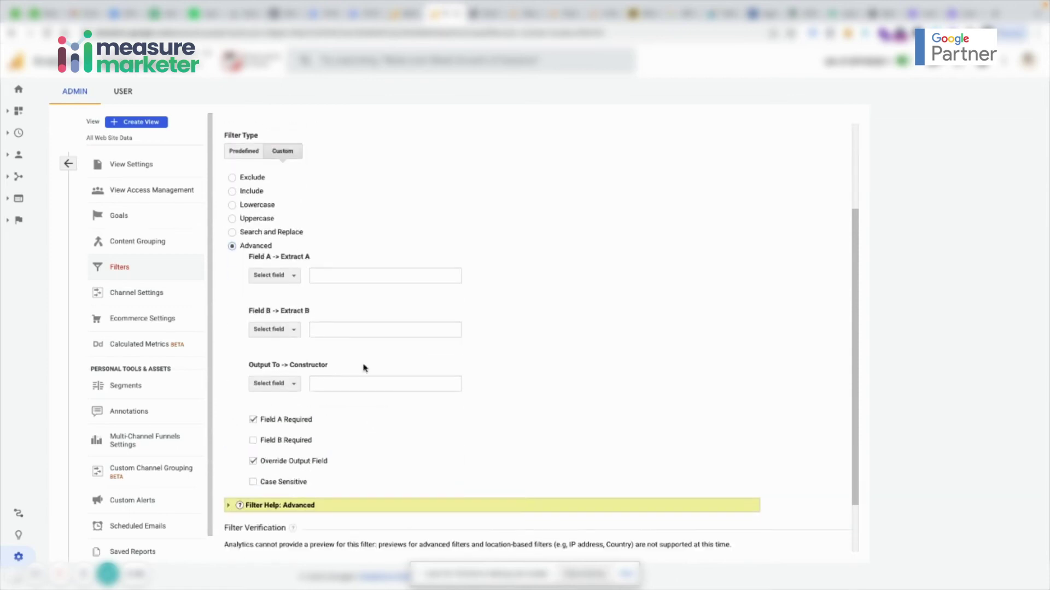
Set Field A of filter2 to Browser Size with the extract pattern (.*).
left_click(285, 276)
left_click(287, 296)
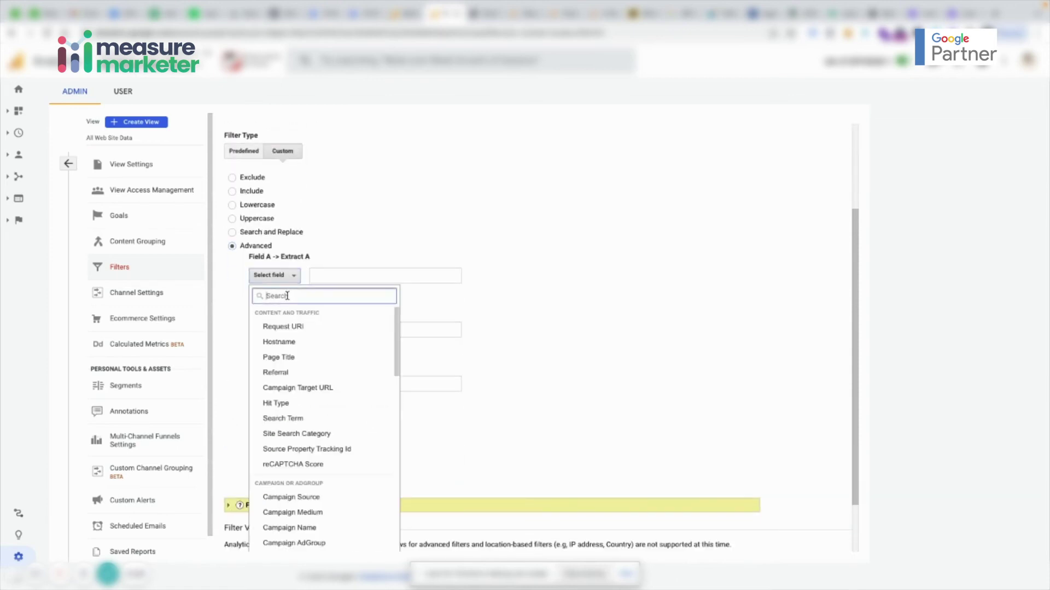
type("size")
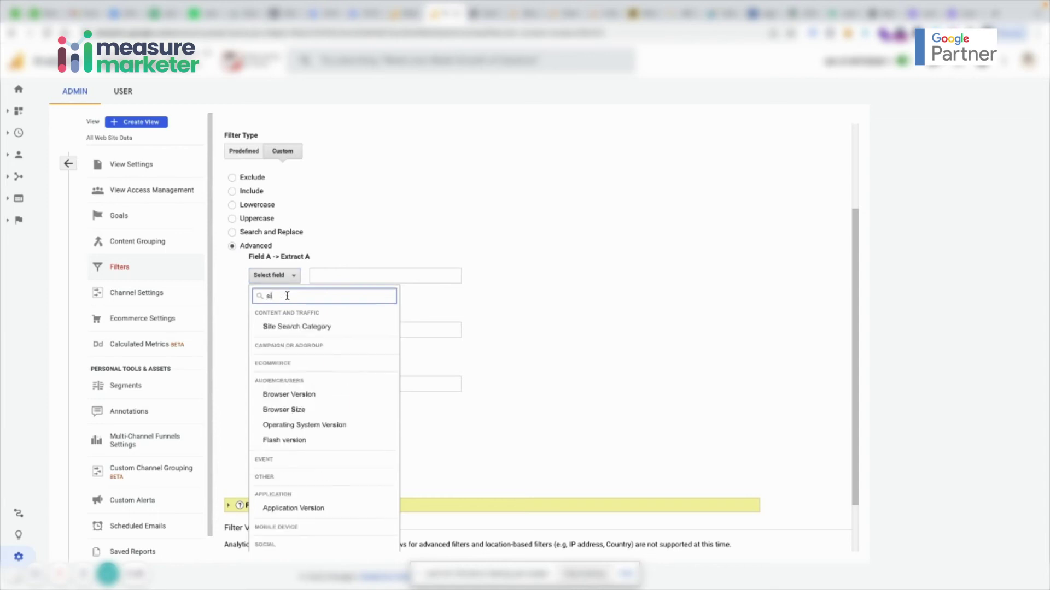
left_click(323, 379)
left_click(353, 277)
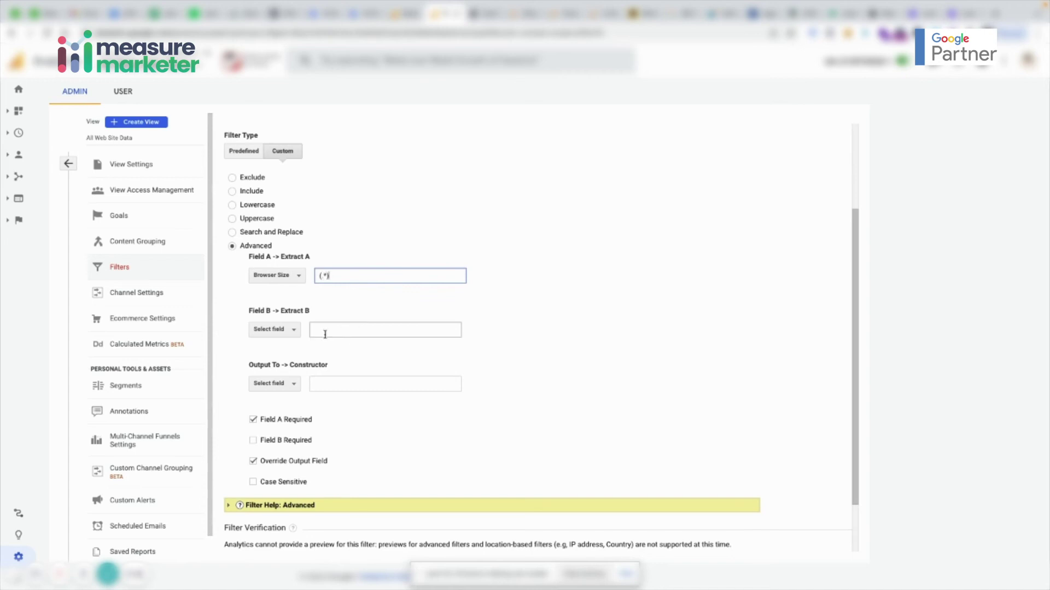
Set Field B of filter2 to Custom Field 1 with the extract pattern (.*).
left_click(281, 330)
left_click(286, 349)
type("custom")
left_click(289, 468)
left_click(370, 329)
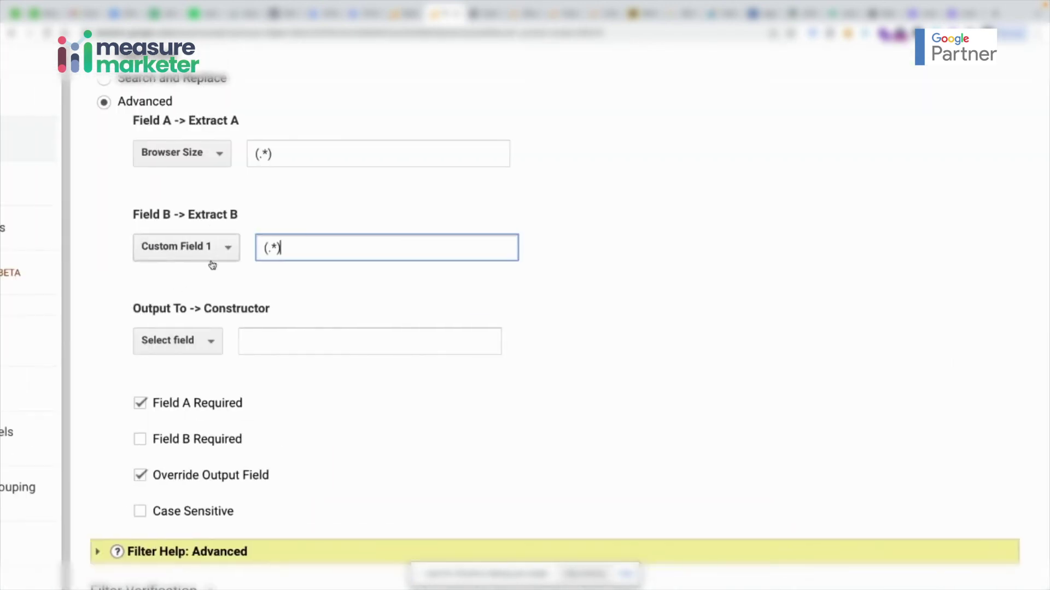
Output filter2 to Custom Field 1 with the constructor $A1 $B1.
scroll(211, 263, "down", 1)
left_click(192, 307)
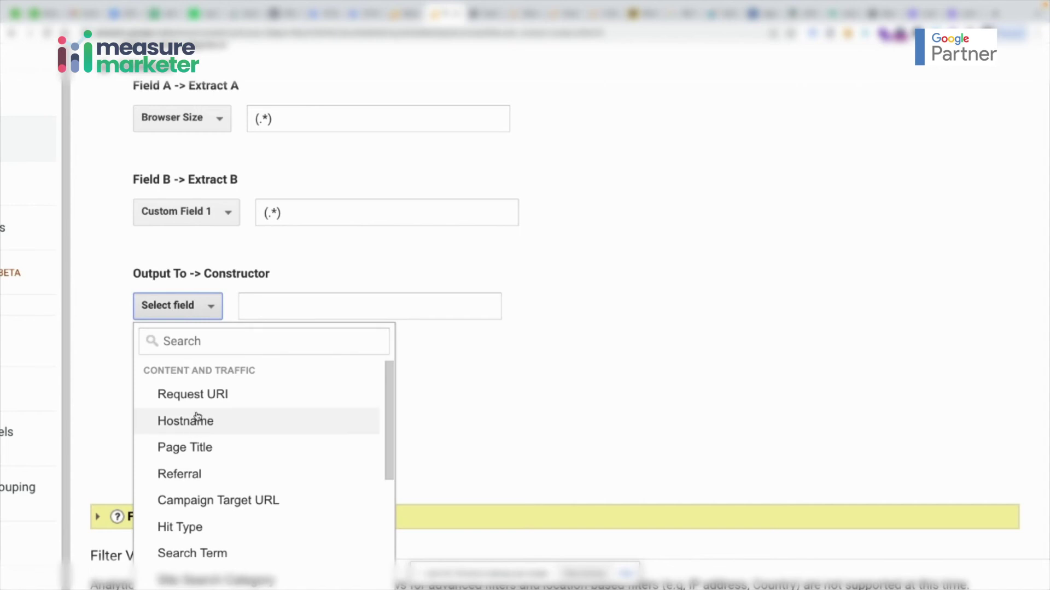
left_click(204, 339)
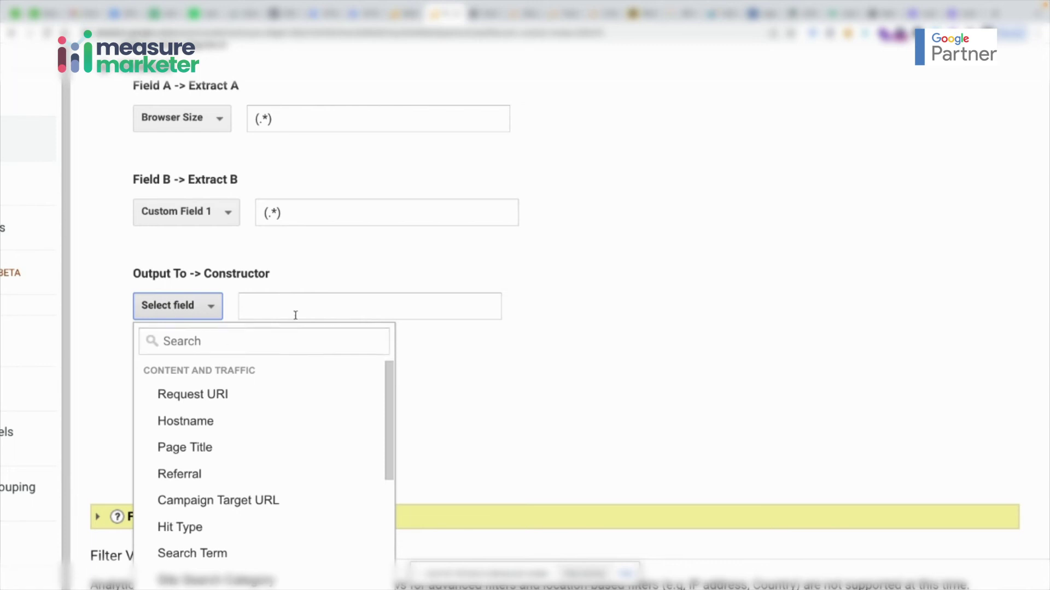
left_click(239, 345)
type("fie")
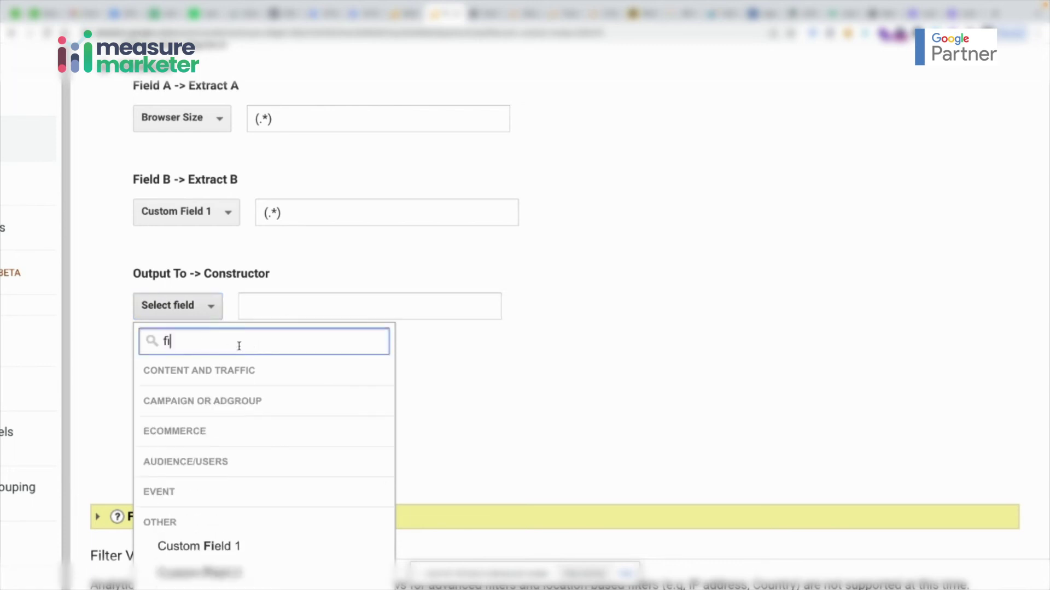
left_click(276, 546)
left_click(323, 309)
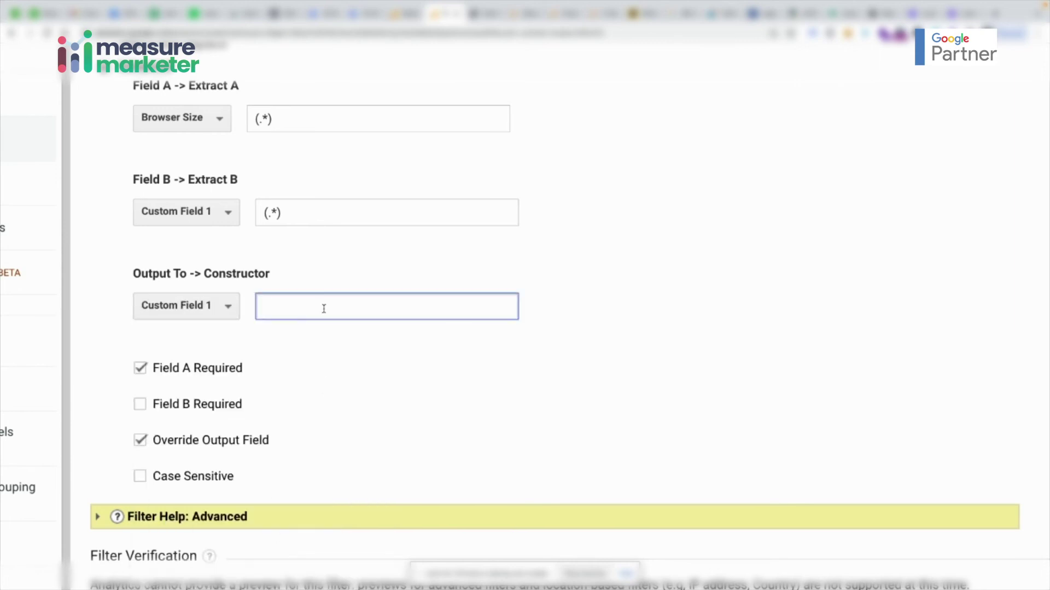
type("$A1 $B1")
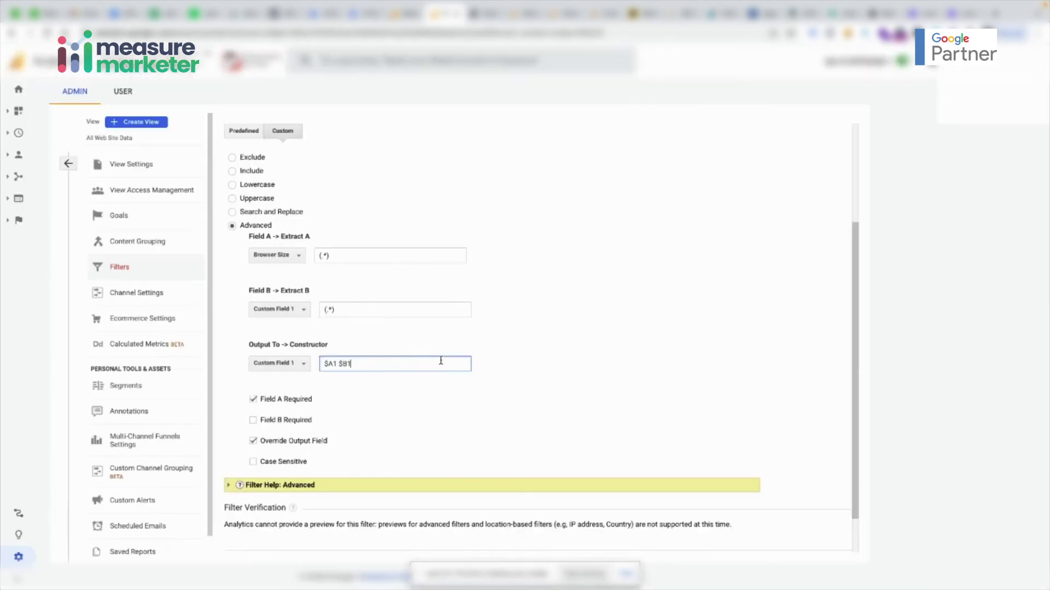
Check how the Field A and Field B extract patterns of filter2 feed its output constructor, and save the filter.
scroll(399, 377, "down", 1)
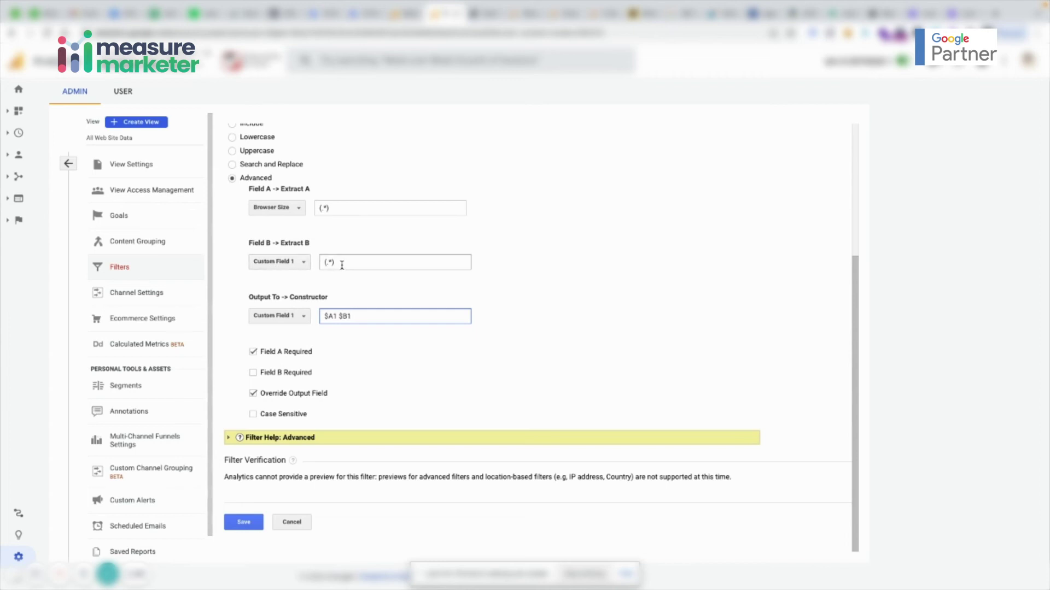
left_click_drag(340, 264, 312, 269)
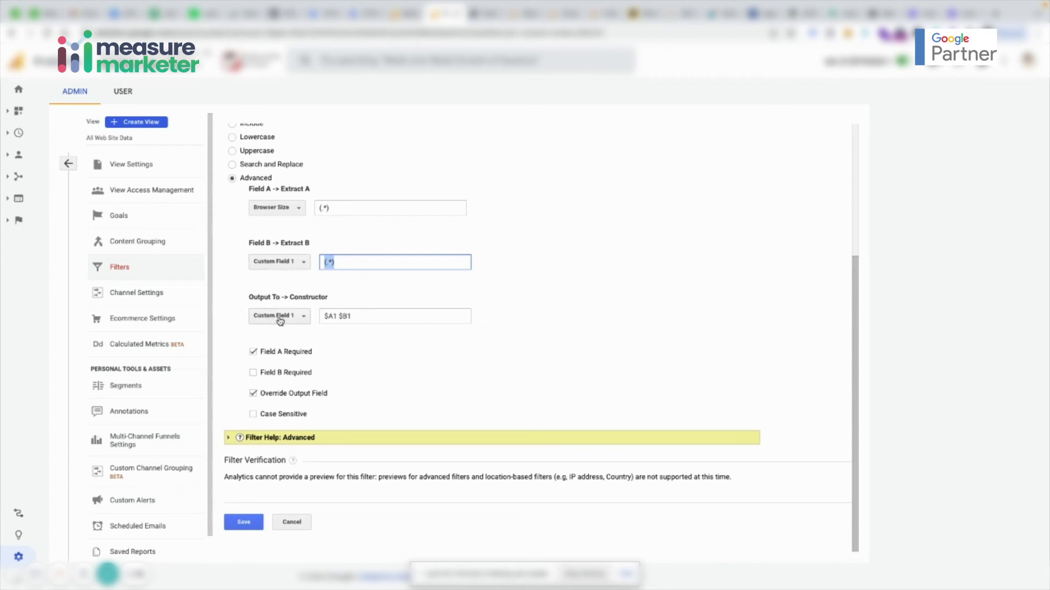
left_click_drag(325, 316, 333, 316)
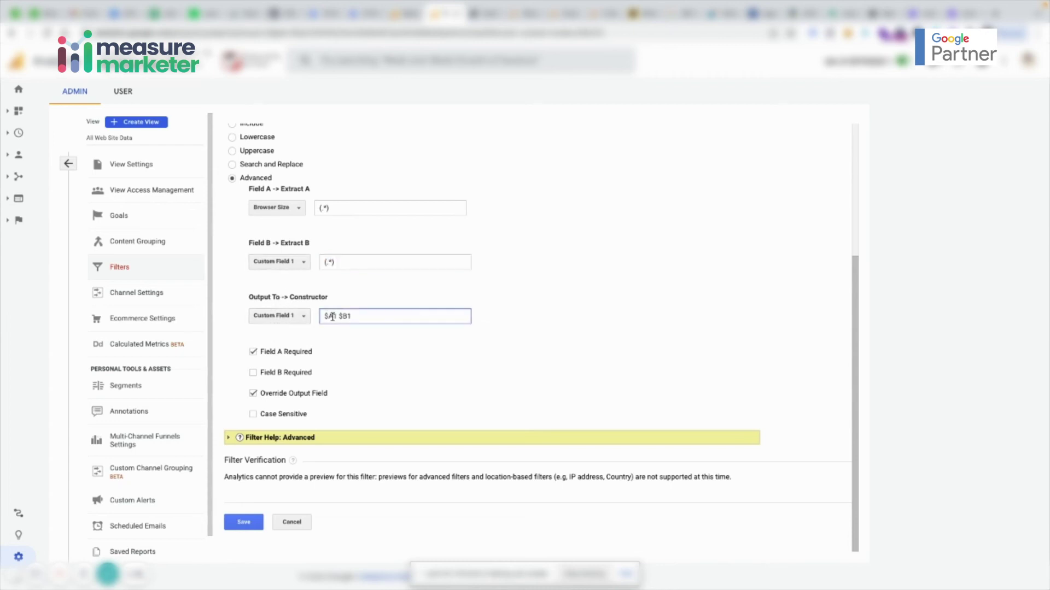
left_click_drag(335, 208, 306, 209)
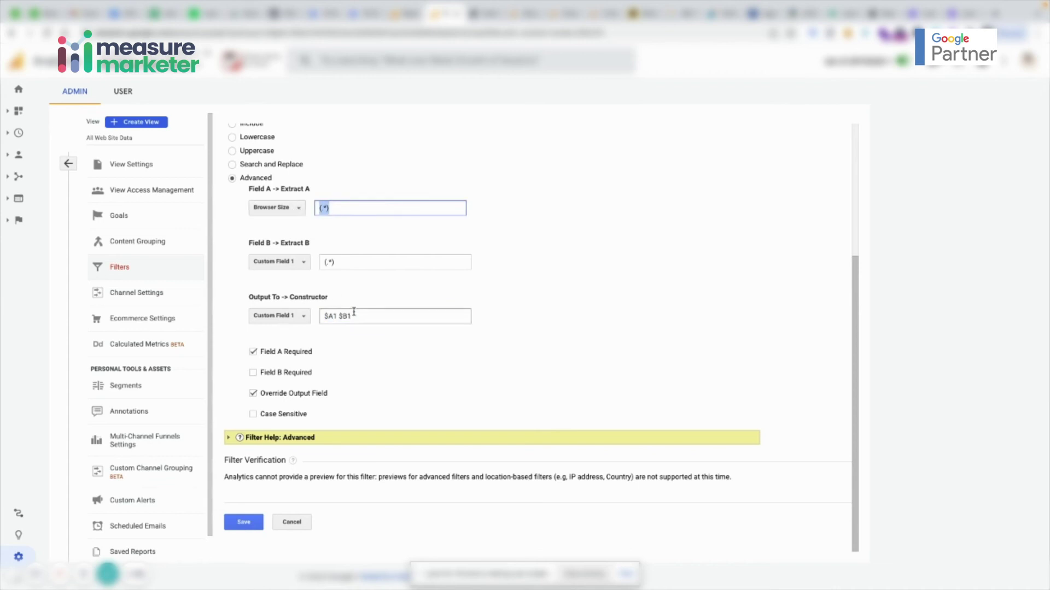
left_click_drag(358, 315, 346, 316)
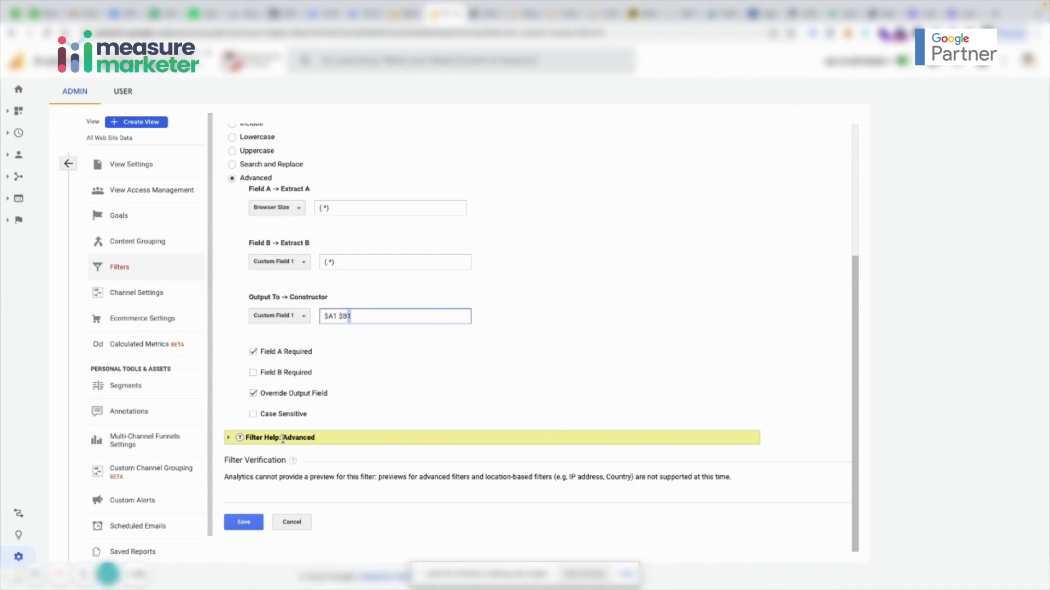
left_click(251, 525)
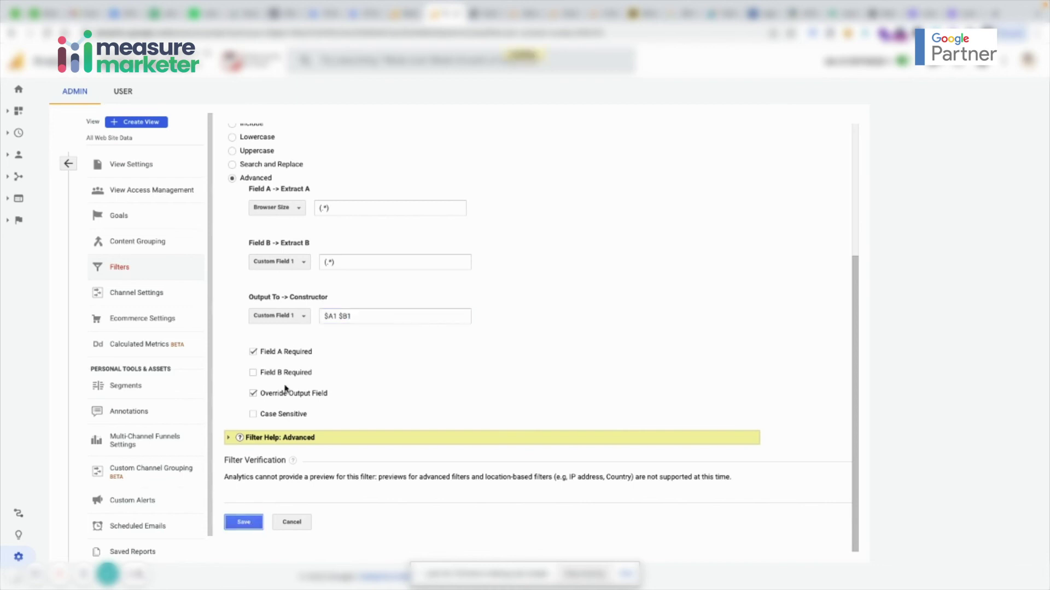
Add a third view filter named filter3 as a Custom Exclude filter on Custom Field 1.
left_click(264, 136)
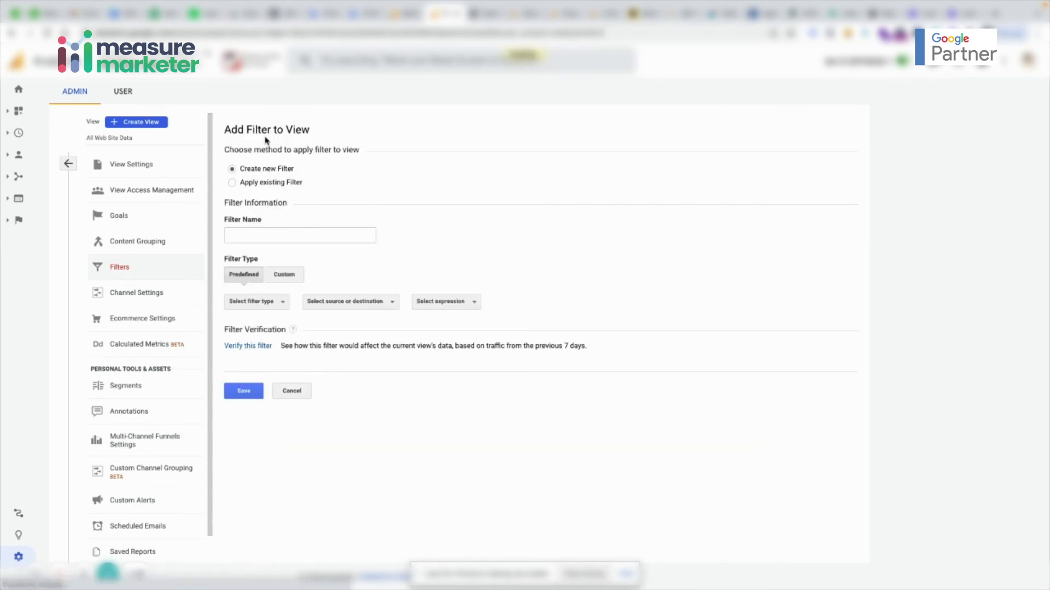
left_click(255, 235)
type("filter3")
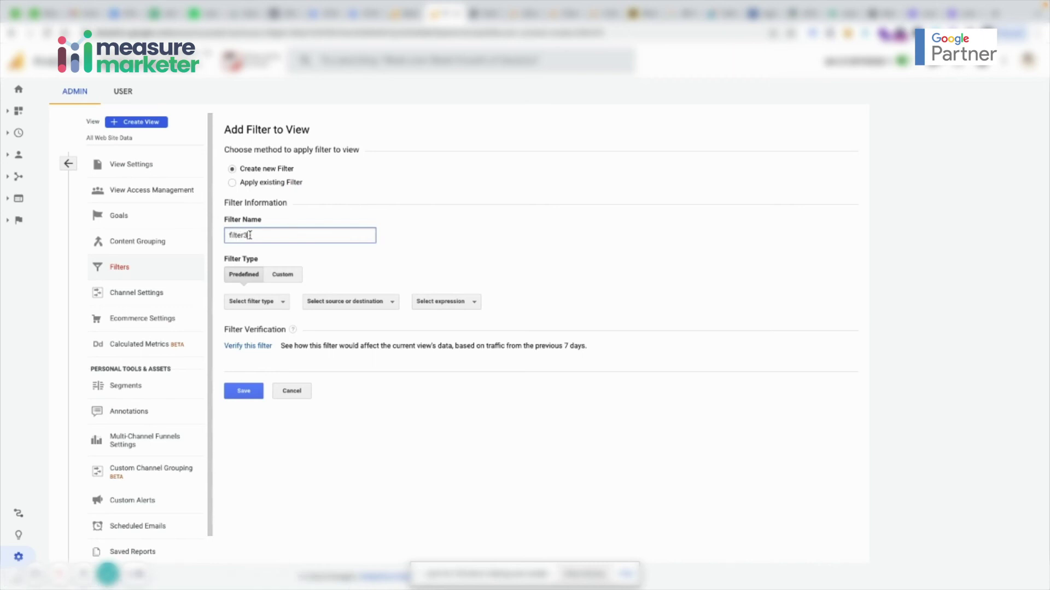
left_click(292, 276)
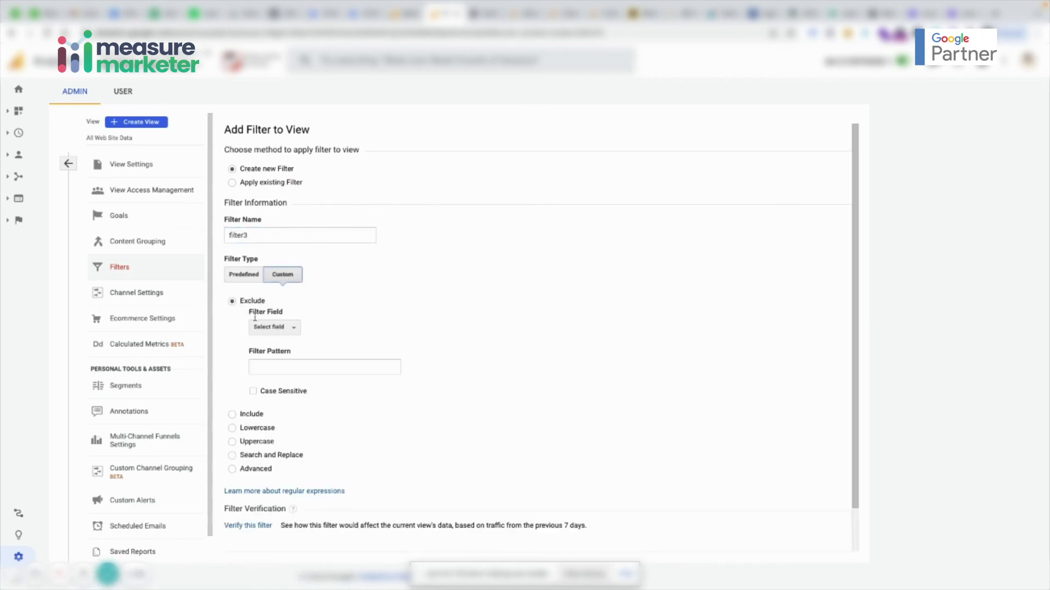
left_click(276, 329)
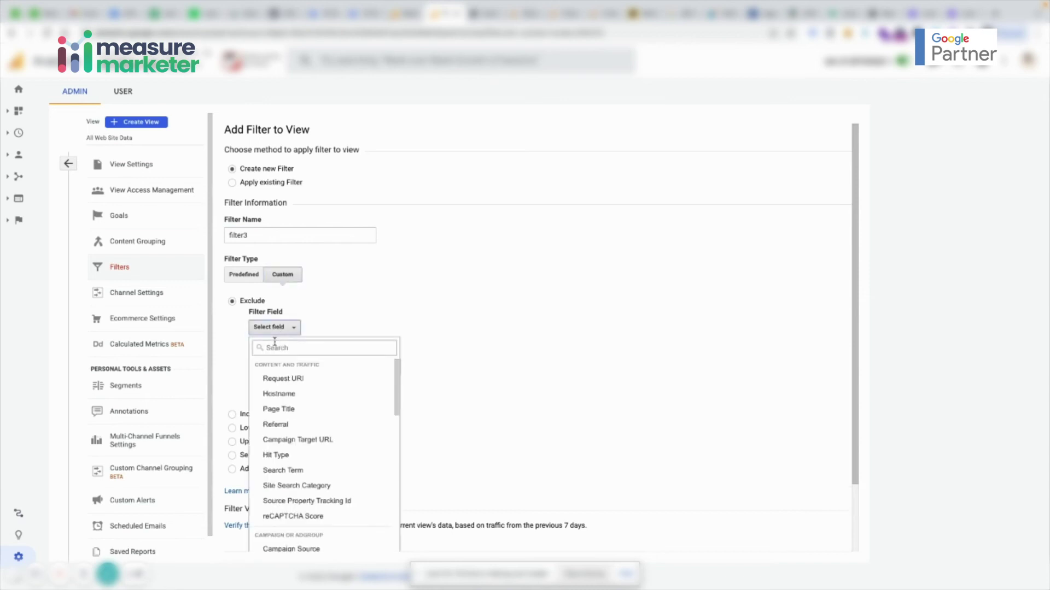
type("dusto")
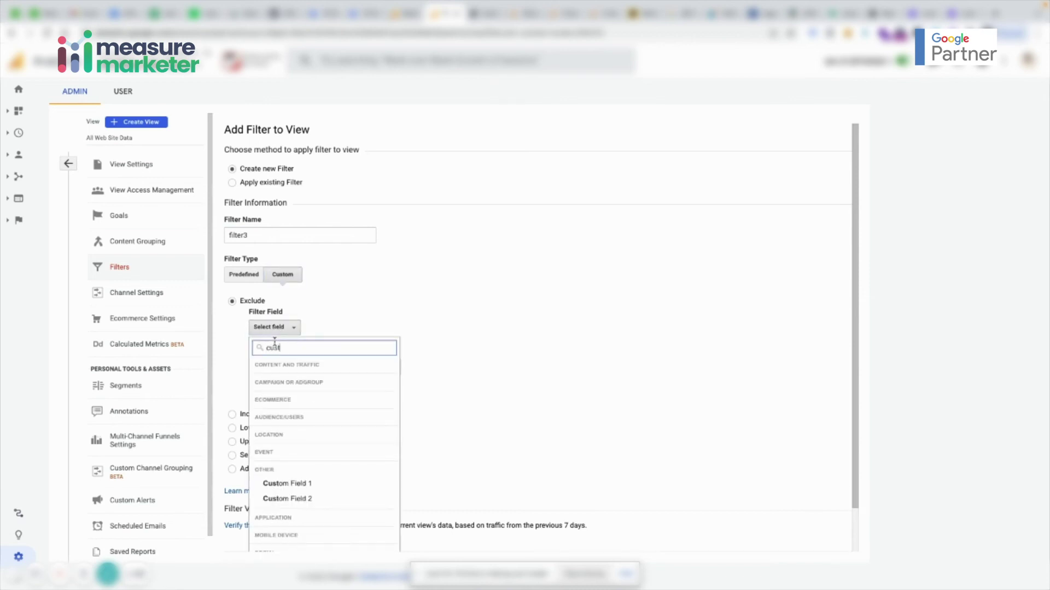
left_click(304, 484)
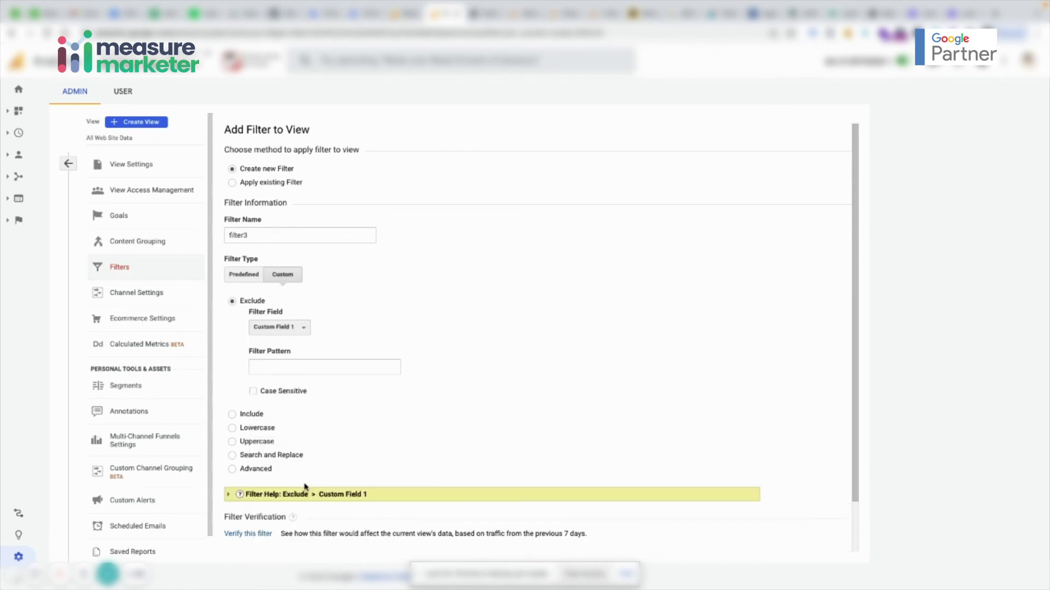
Set the filter pattern of filter3 to (1350x770|350x640) chrome 91.0.4472.114 and save the filter.
left_click(306, 363)
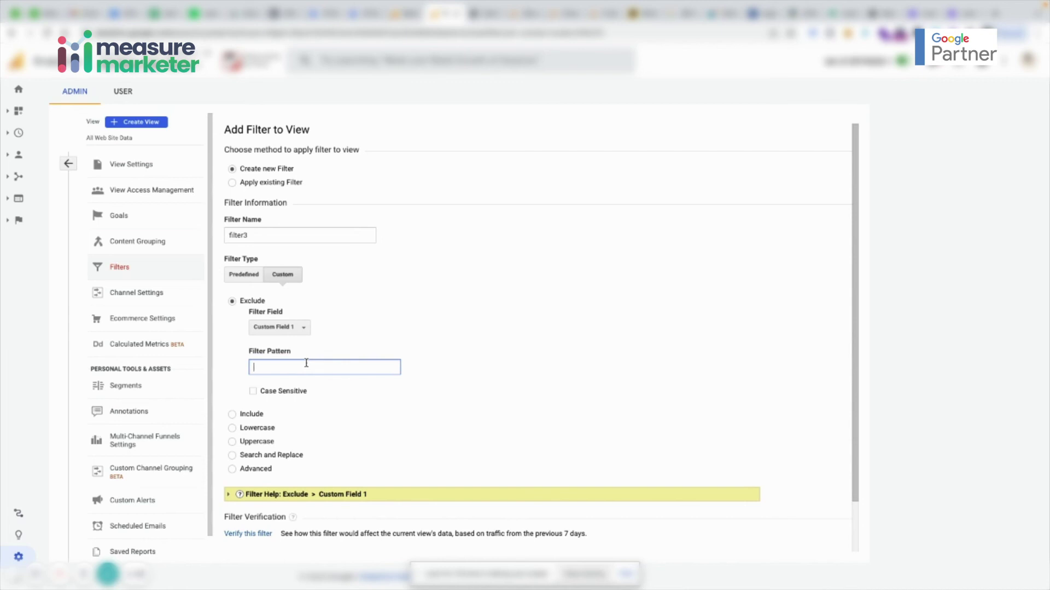
type("13")
type("(")
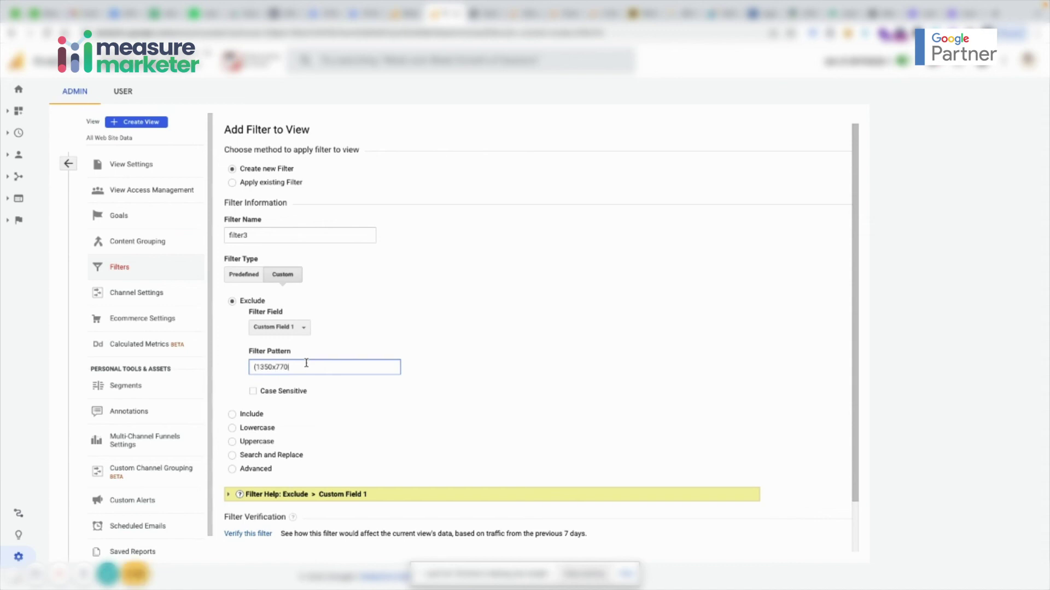
type("|350x640")
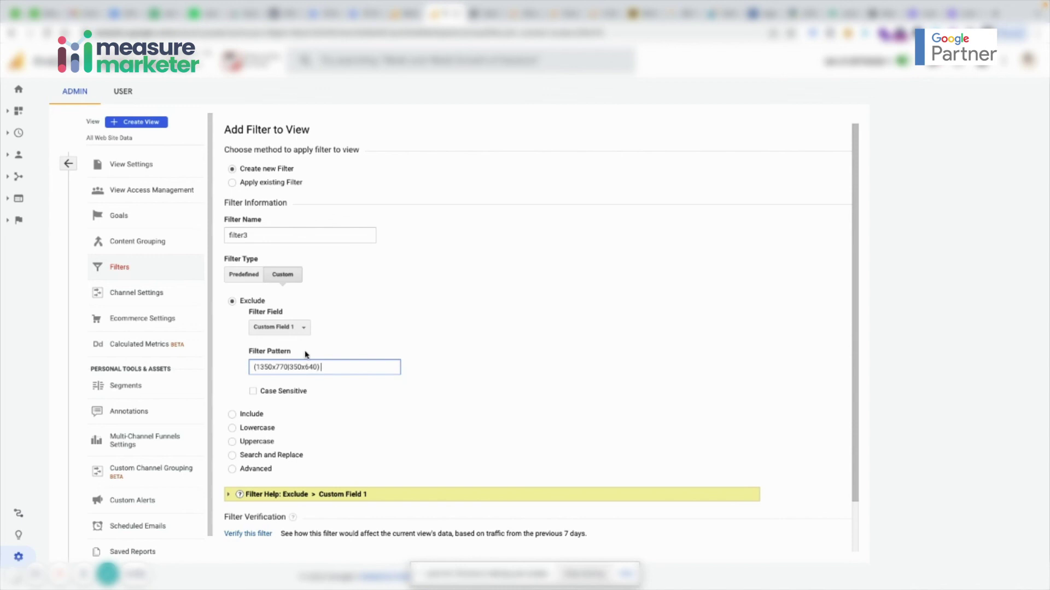
type(") chrome 91.0.4472")
type(".114")
scroll(295, 358, "down", 2)
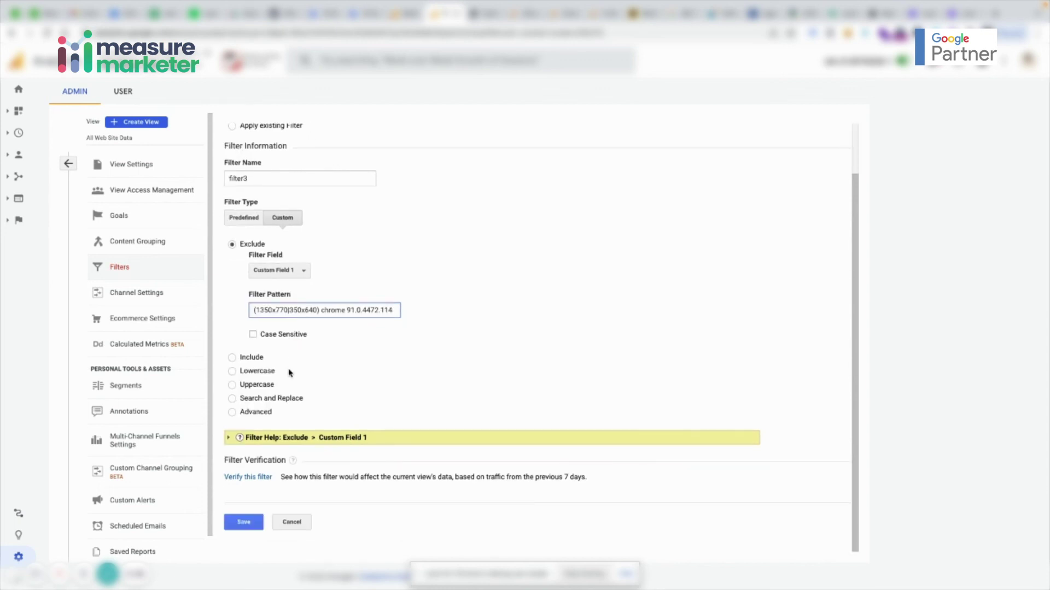
left_click(243, 523)
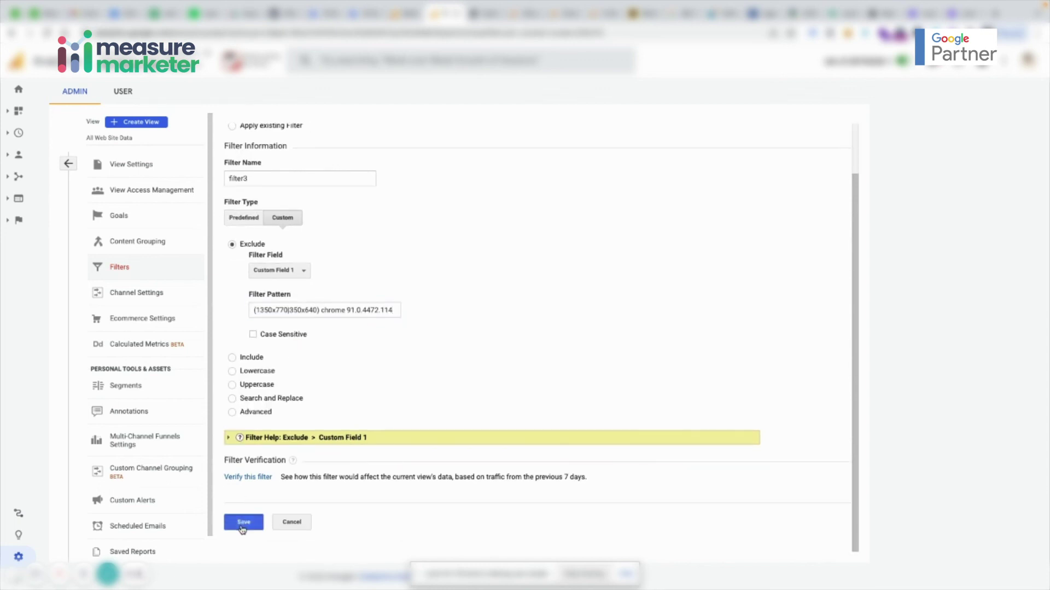